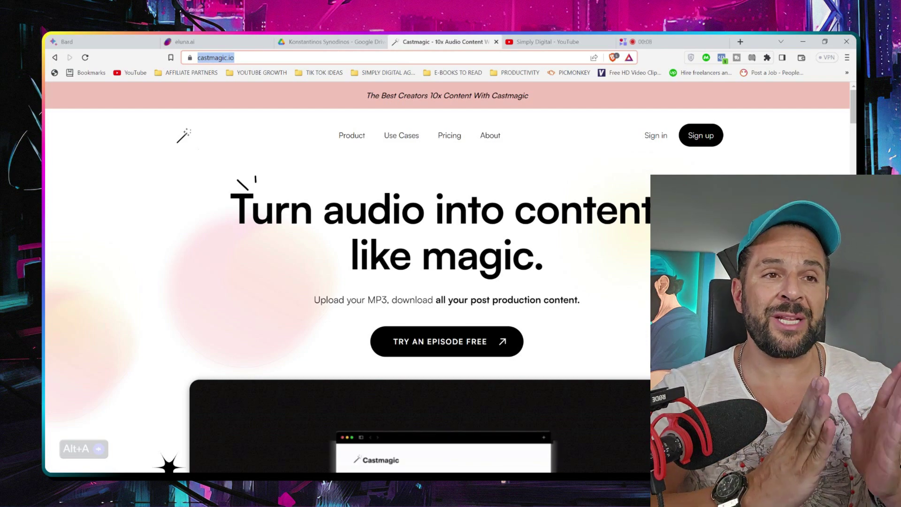
scroll(237, 201, down, 1)
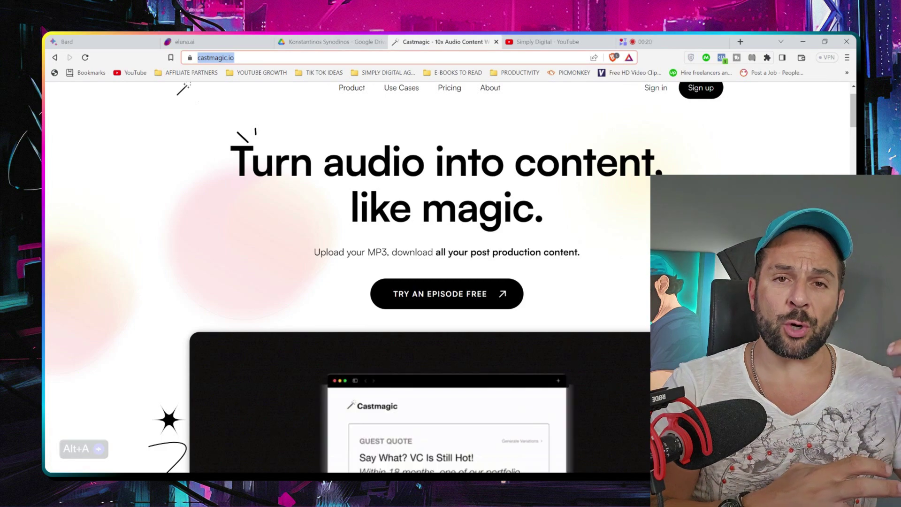
scroll(451, 282, down, 2)
scroll(451, 282, down, 2)
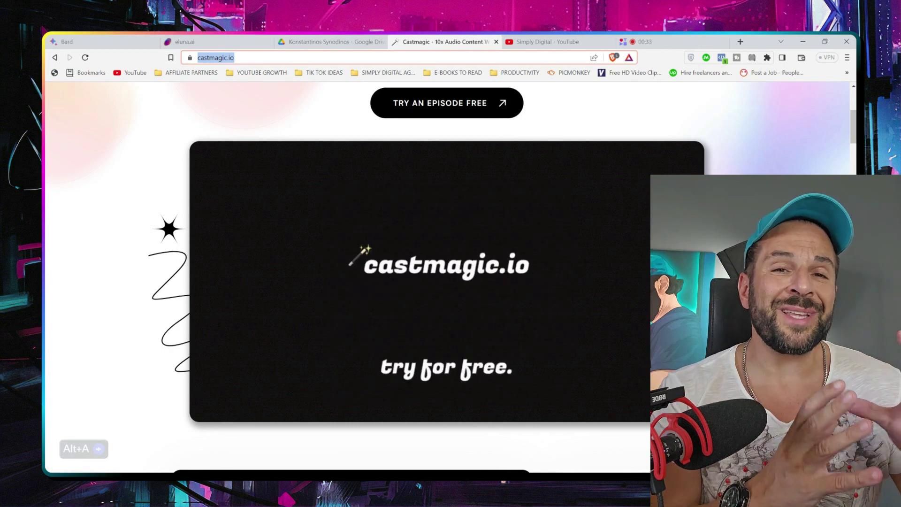
scroll(450, 282, down, 1)
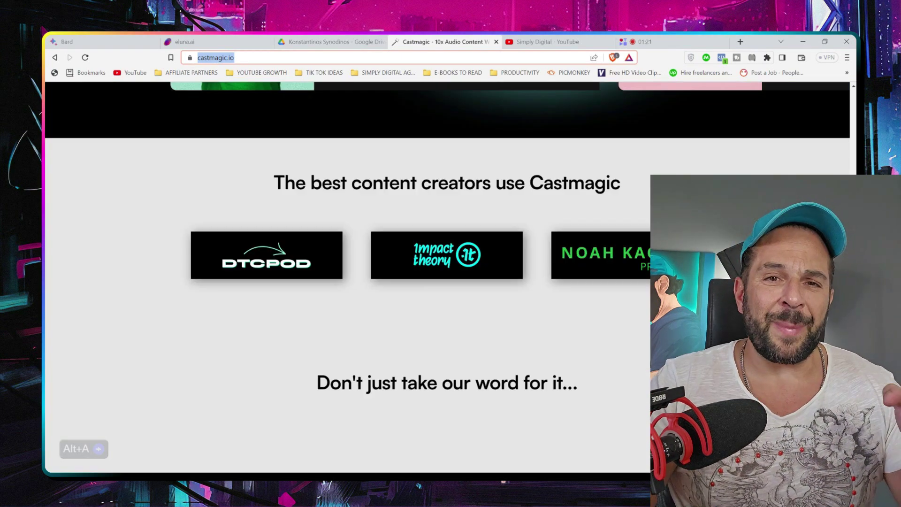
scroll(447, 281, down, 3)
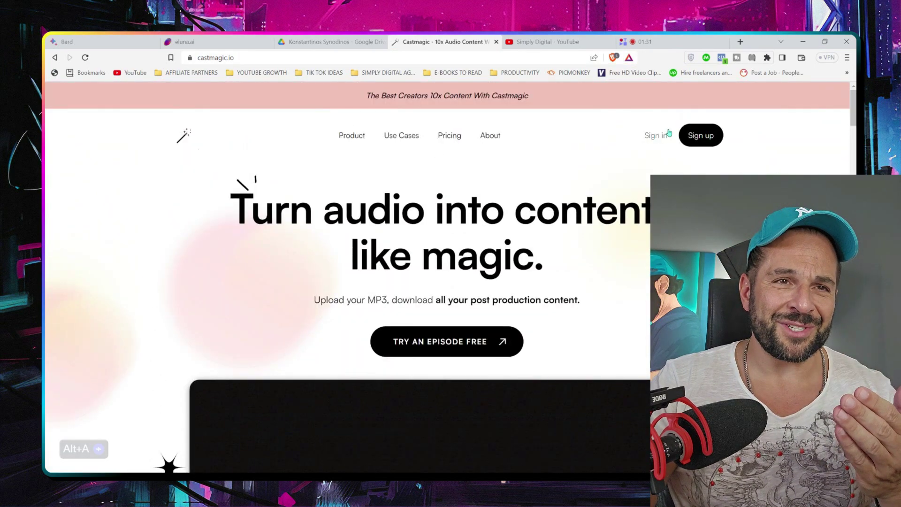
Sign in to Castmagic, view the workspaces, start importing a recording and switch to the YouTube tab
click(656, 136)
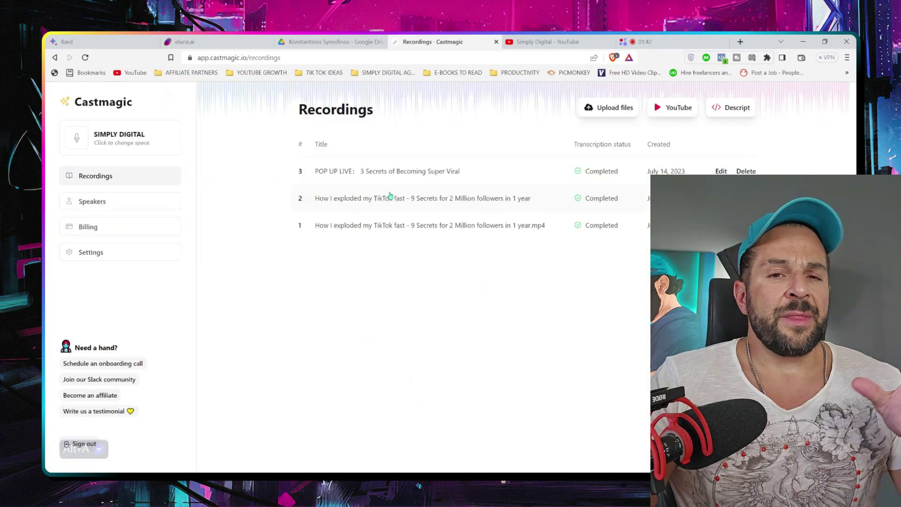
click(107, 148)
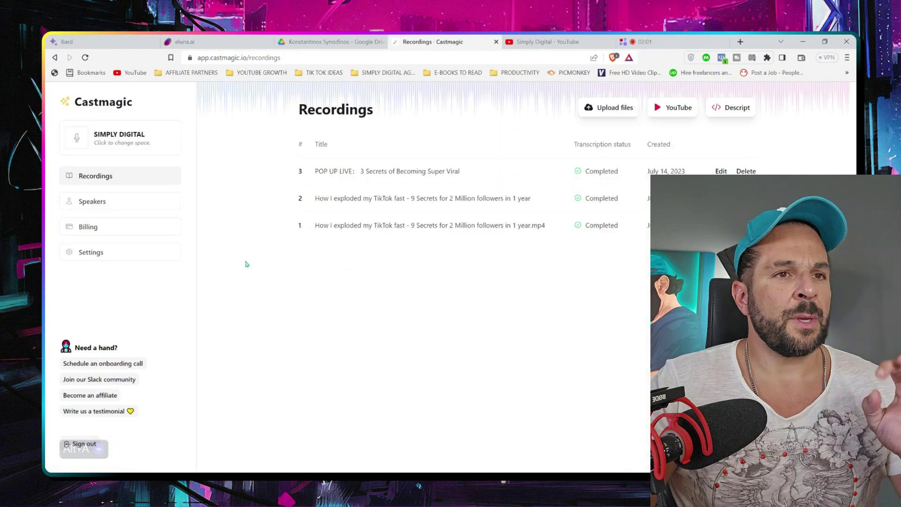
click(615, 110)
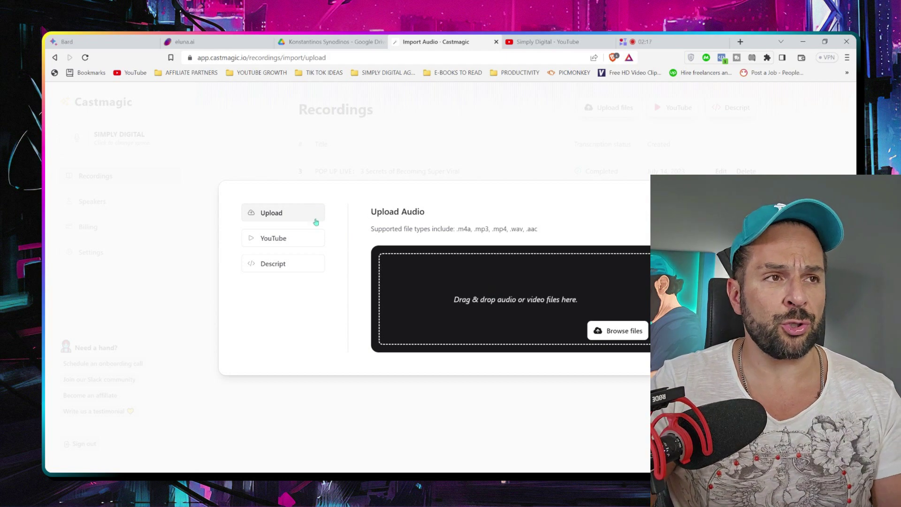
key(ctrl+Tab)
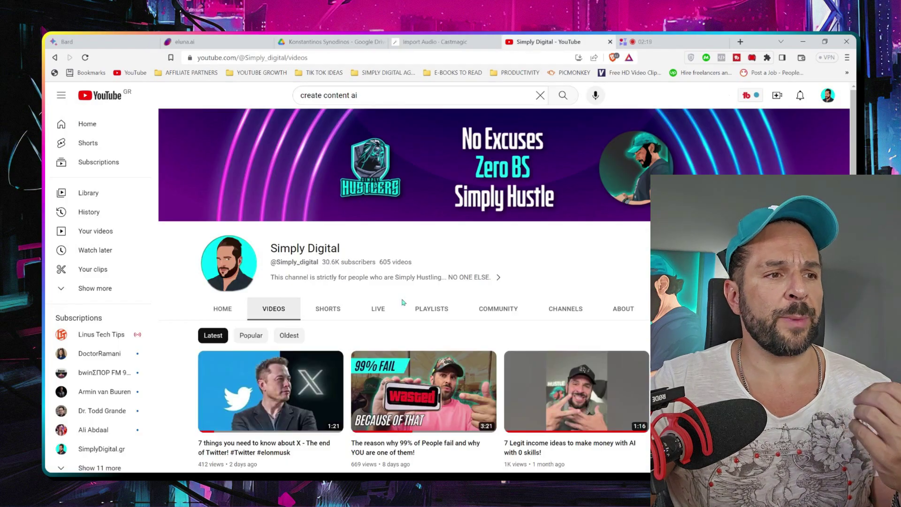
scroll(402, 302, down, 3)
scroll(405, 304, down, 3)
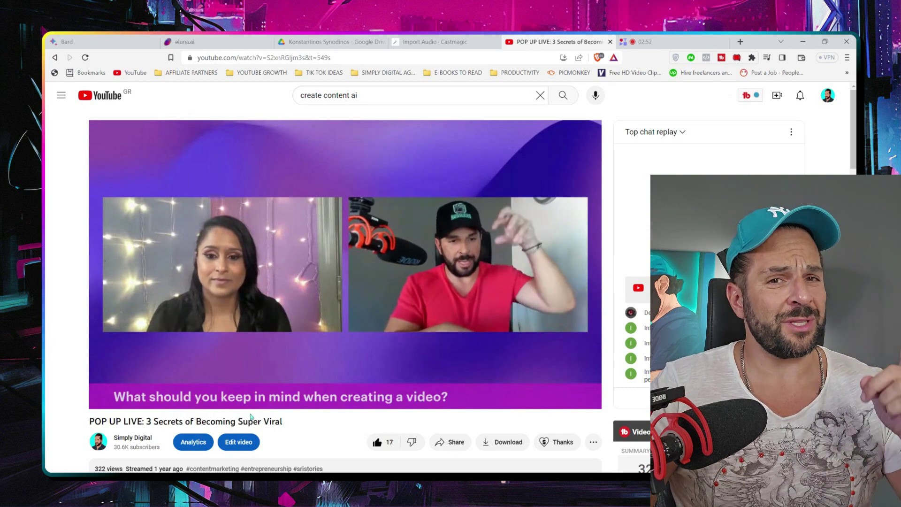
Copy the '3 Secrets of Becoming Super Viral' video URL and return to Castmagic's YouTube import form
click(358, 58)
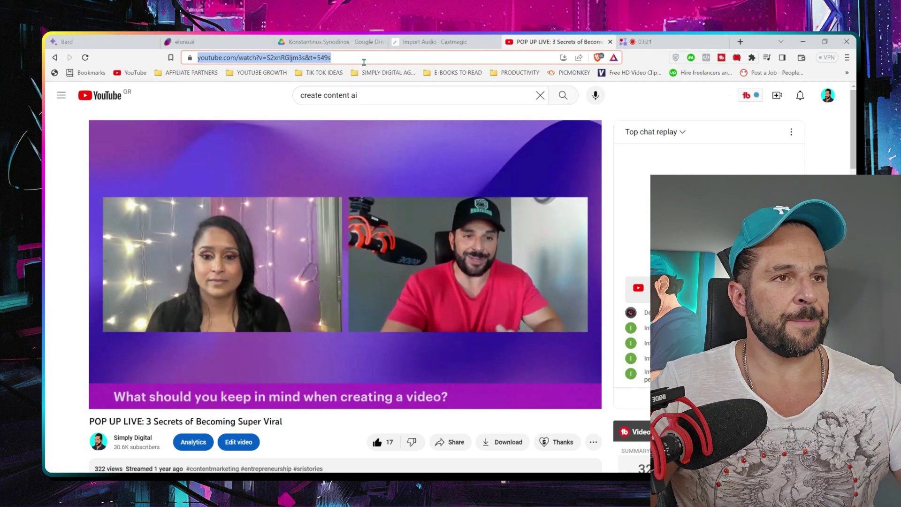
click(451, 441)
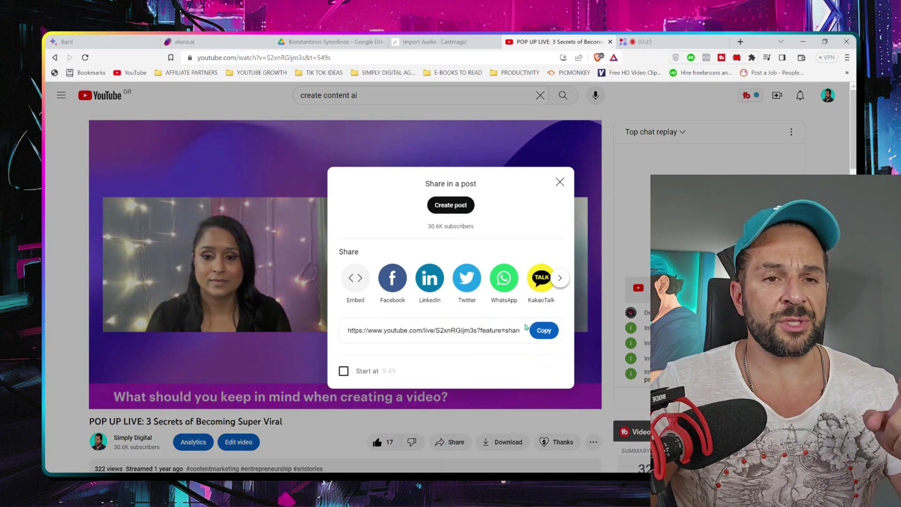
click(560, 182)
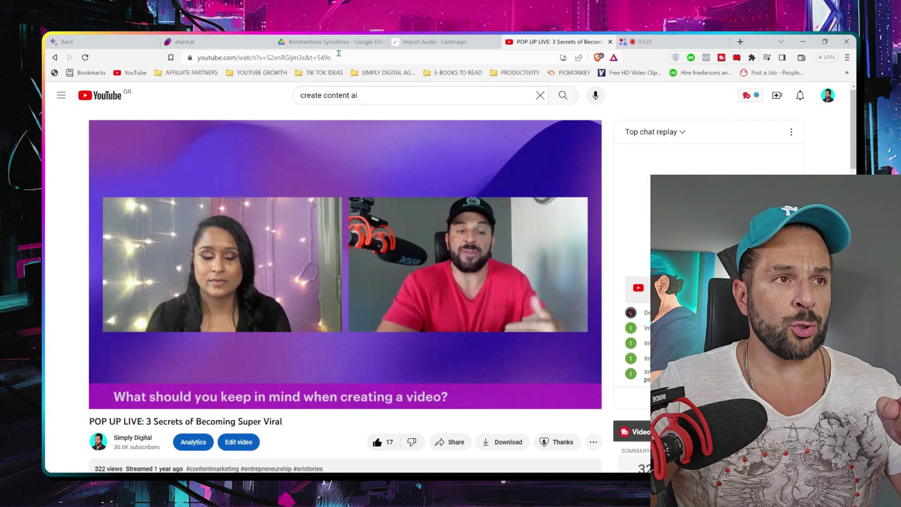
click(436, 42)
Submit the pasted YouTube link for import into Castmagic
key(BackSpace)
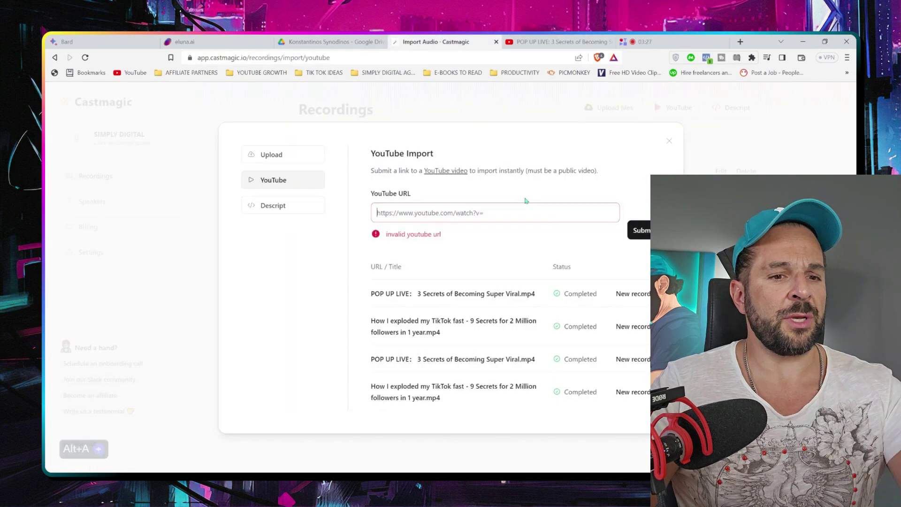
key(ctrl+v)
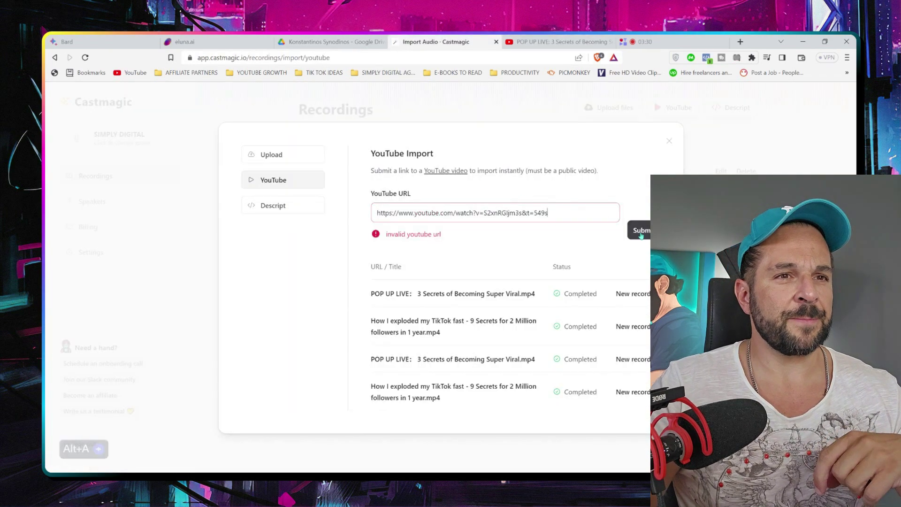
click(641, 233)
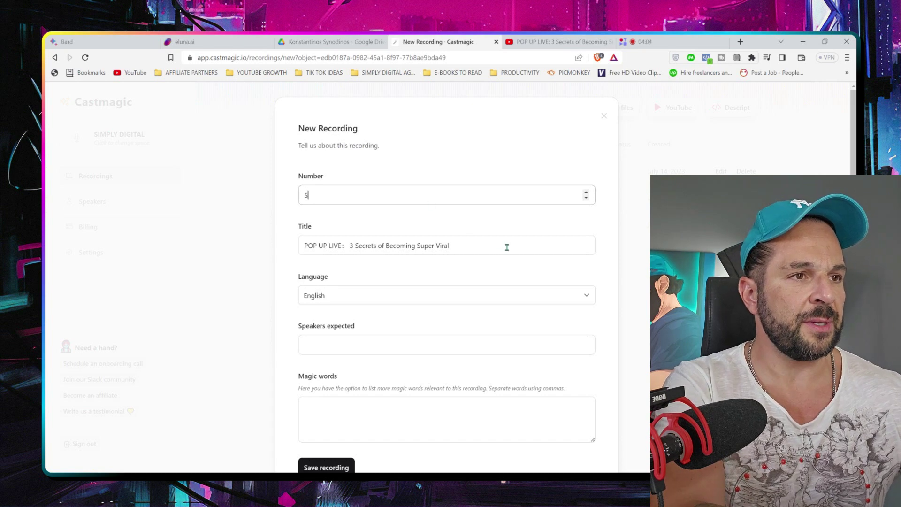
Trim 'POP UP LIVE: ' from the title, set 2 expected speakers and save the recording
key(Tab)
click(359, 245)
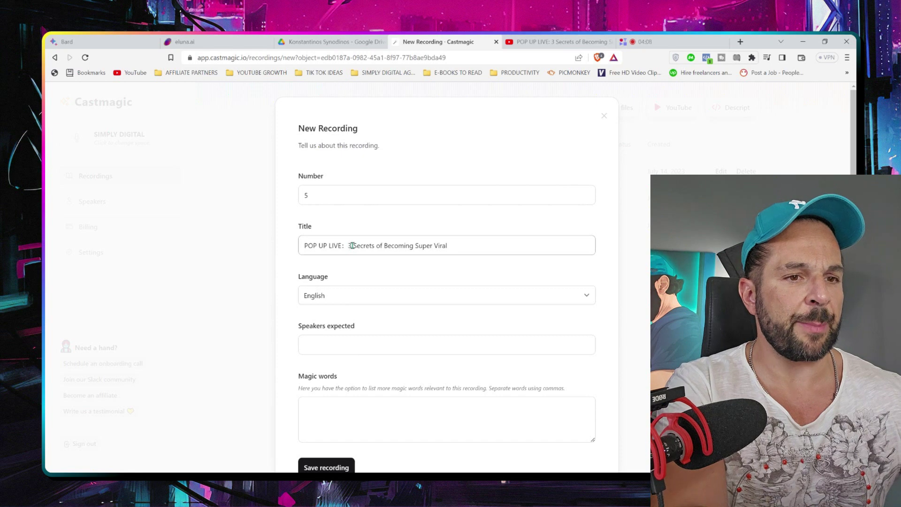
key(BackSpace)
key(BackSpace)
key(BackSpace)
key(BackSpace)
key(BackSpace)
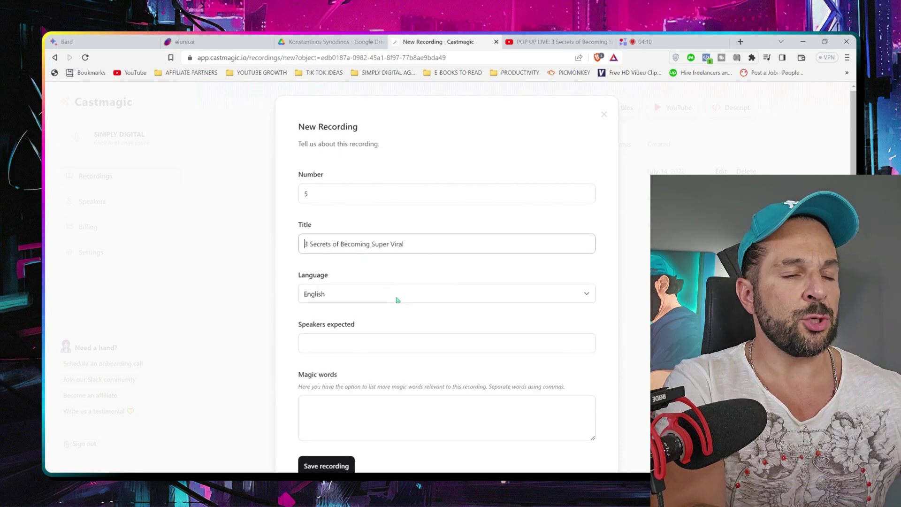
scroll(396, 298, down, 1)
key(Tab)
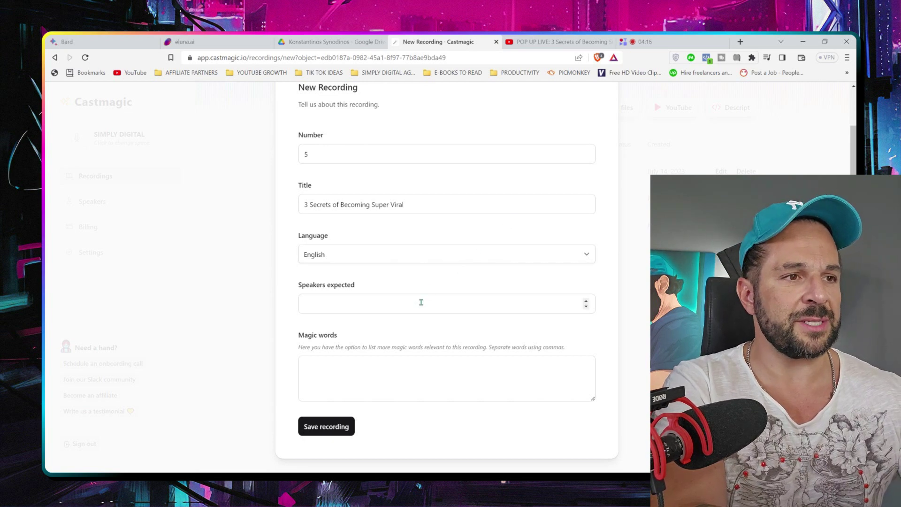
click(419, 305)
text(2)
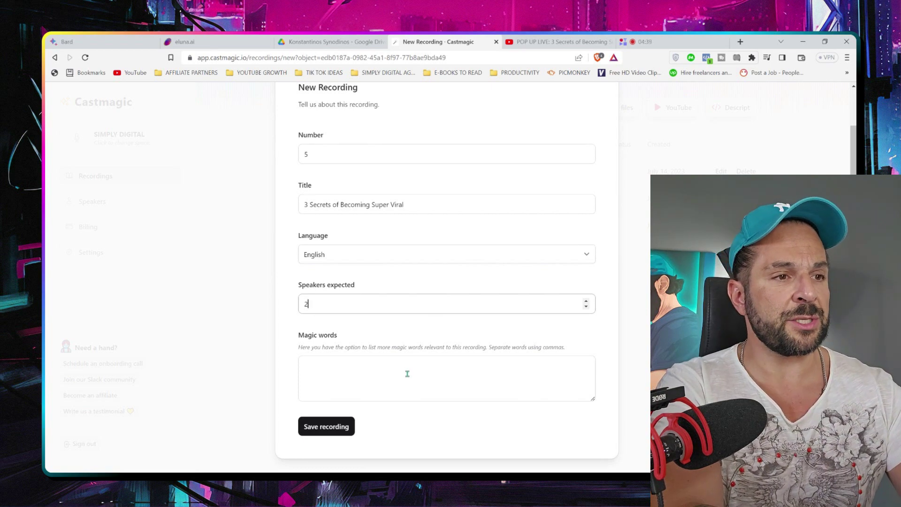
click(407, 373)
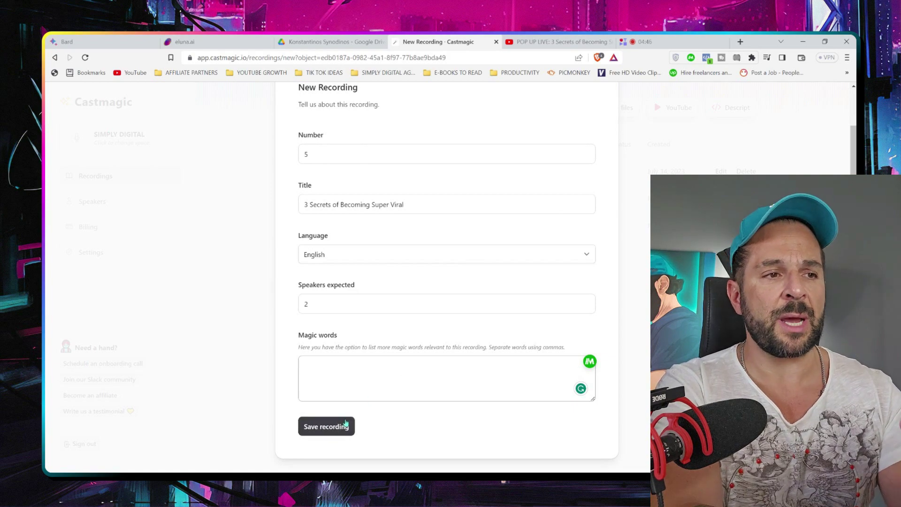
click(346, 423)
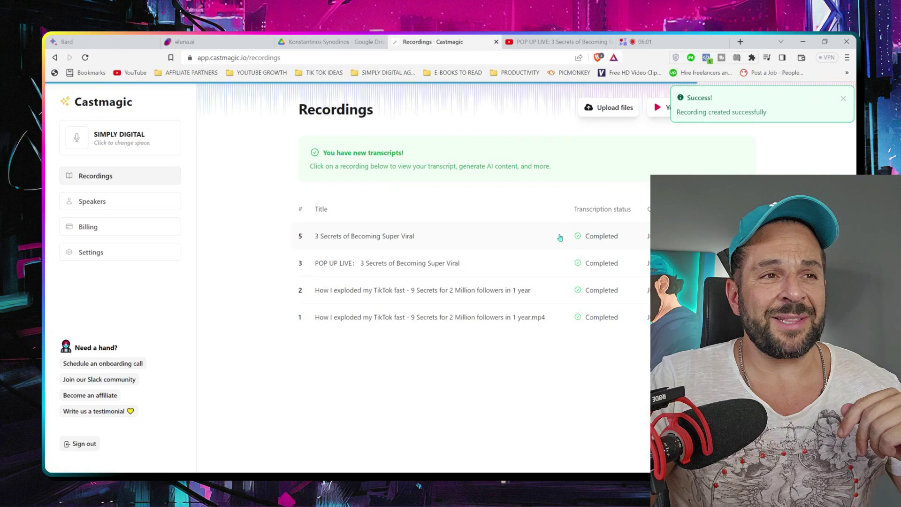
click(559, 238)
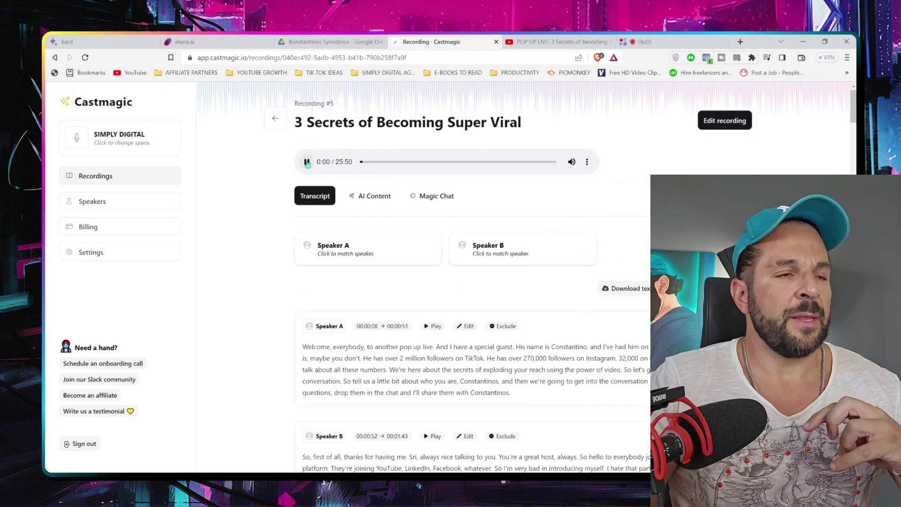
click(378, 162)
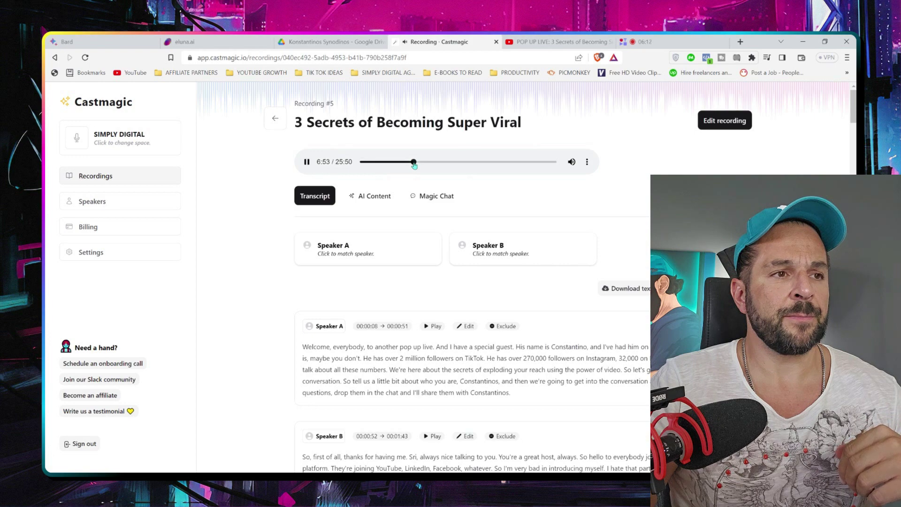
scroll(236, 228, down, 2)
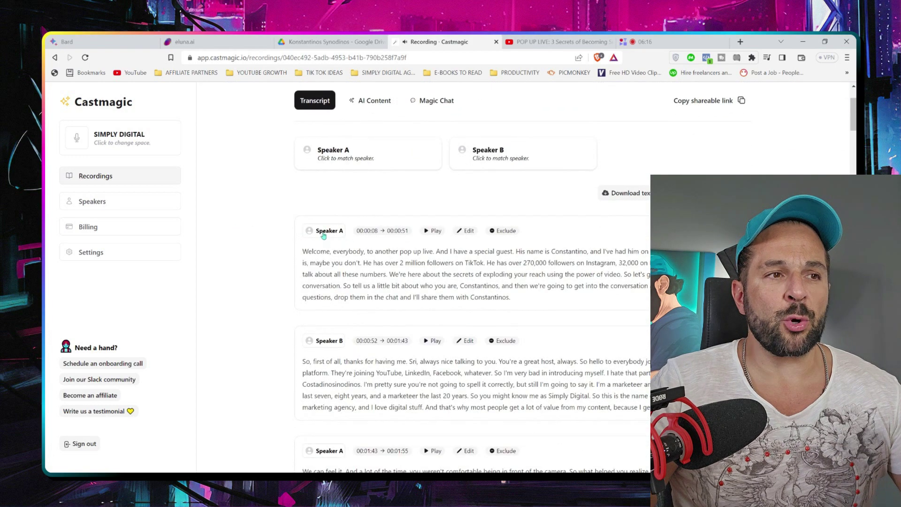
scroll(326, 304, down, 1)
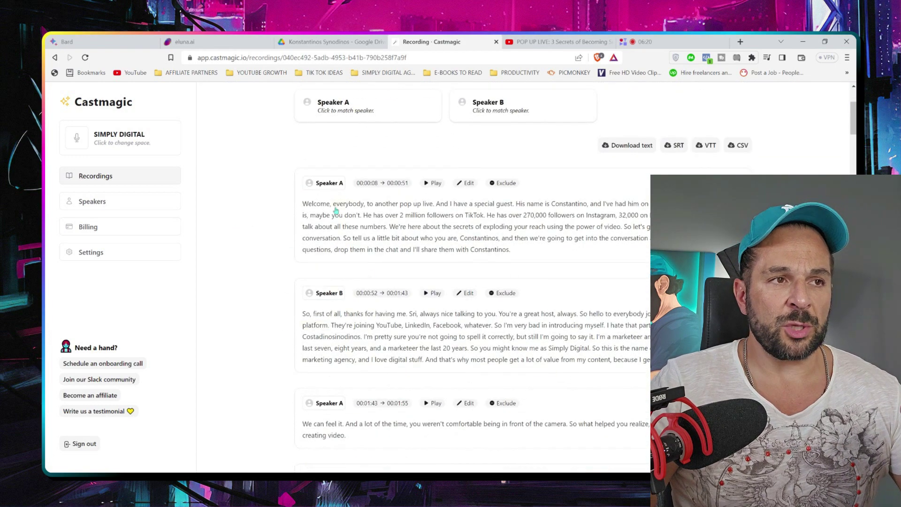
scroll(336, 209, down, 1)
scroll(331, 247, down, 1)
scroll(326, 285, down, 2)
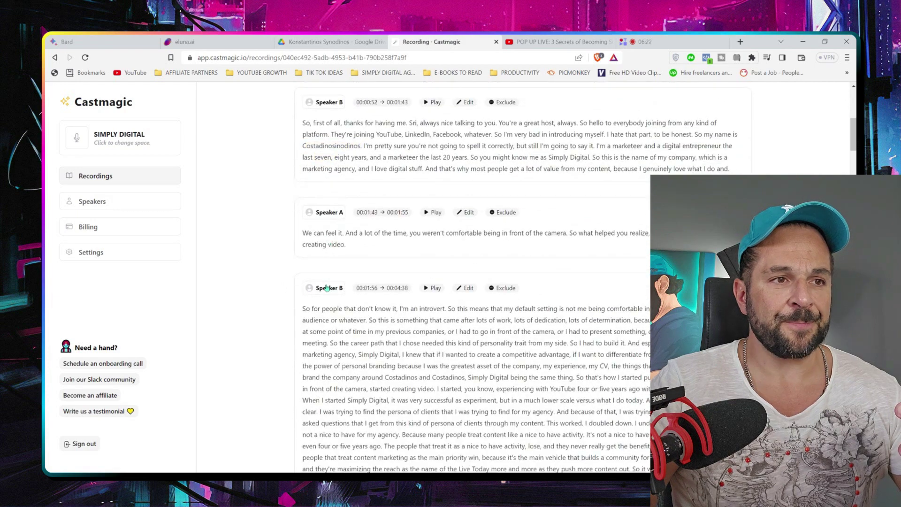
scroll(444, 380, up, 2)
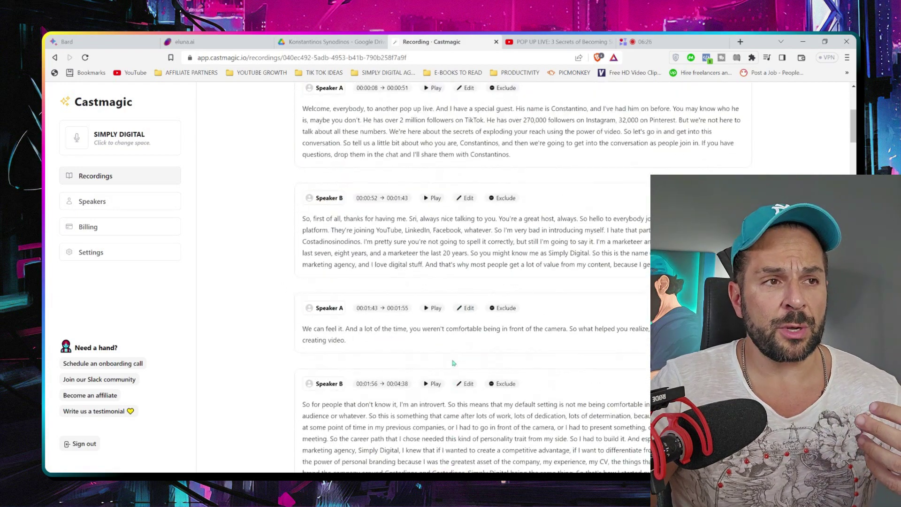
scroll(451, 364, up, 5)
Assign Speaker A to a saved speaker profile from the existing speakers search
click(350, 250)
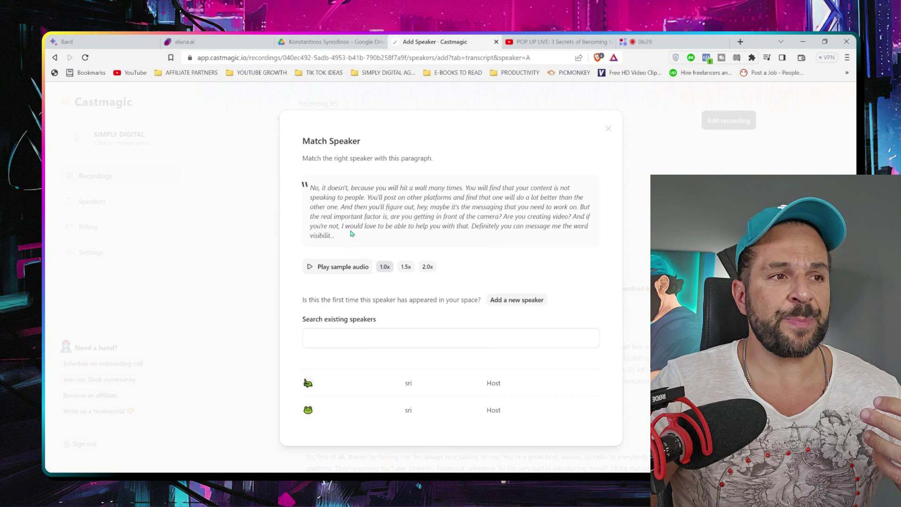
click(348, 341)
text(cyberpunk neon)
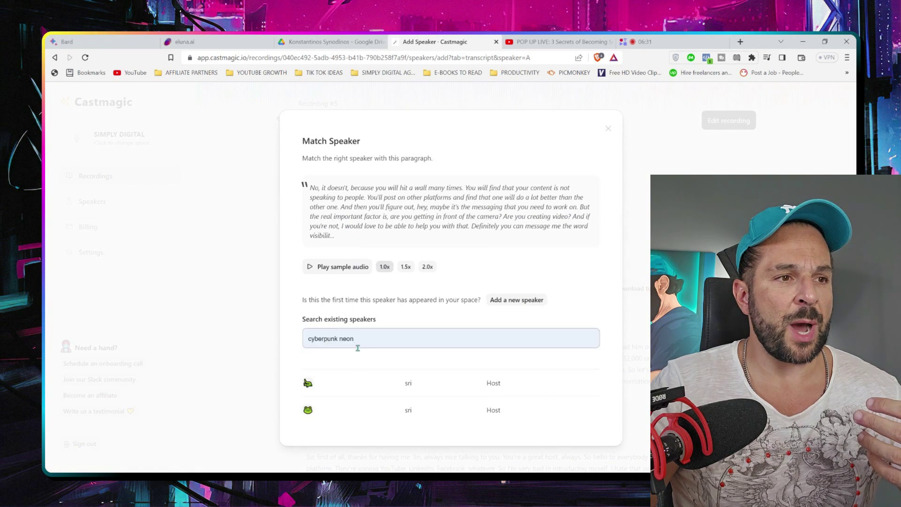
text(Ko)
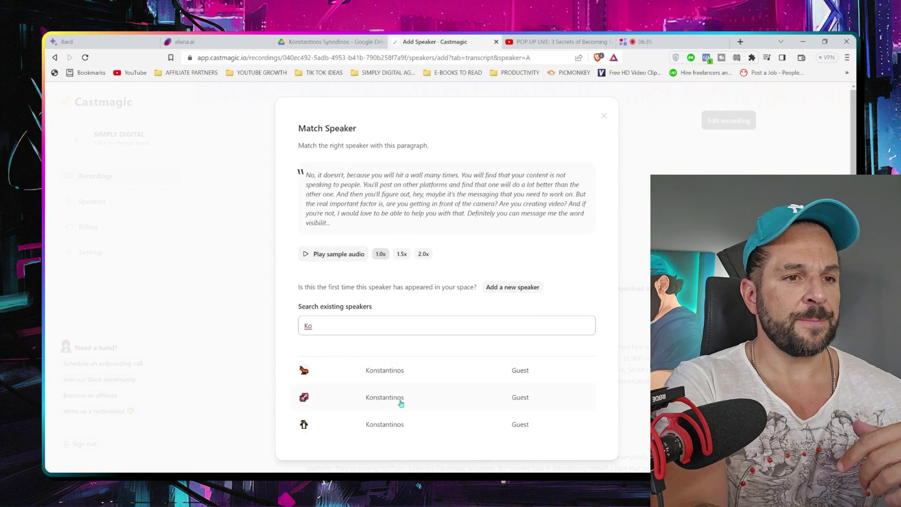
click(401, 377)
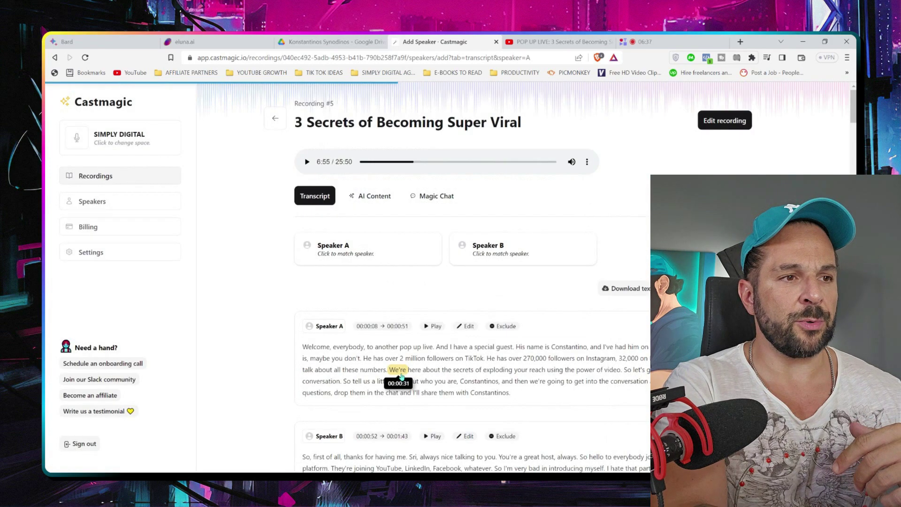
Assign Speaker B to the other saved profile and dismiss the success notification
click(503, 253)
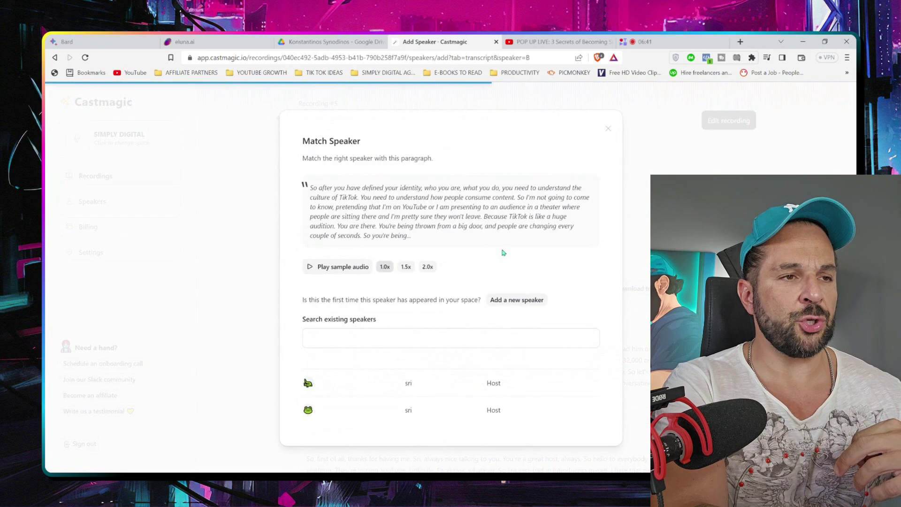
click(391, 341)
text(Sri)
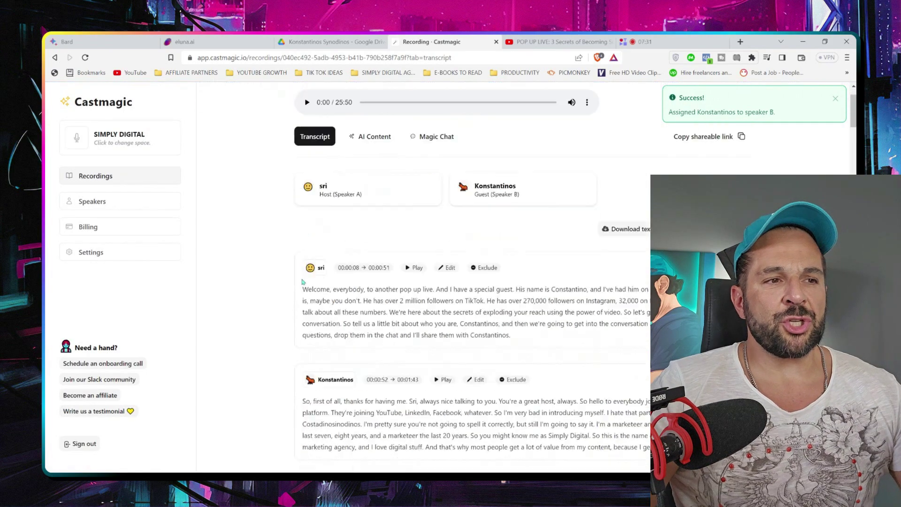
scroll(357, 267, down, 1)
scroll(352, 332, down, 2)
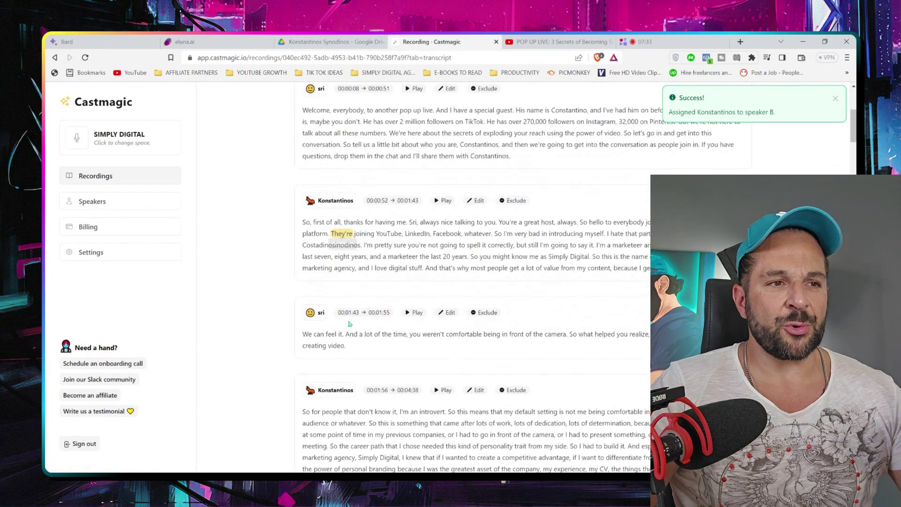
scroll(347, 324, up, 1)
scroll(347, 325, up, 1)
scroll(338, 228, up, 2)
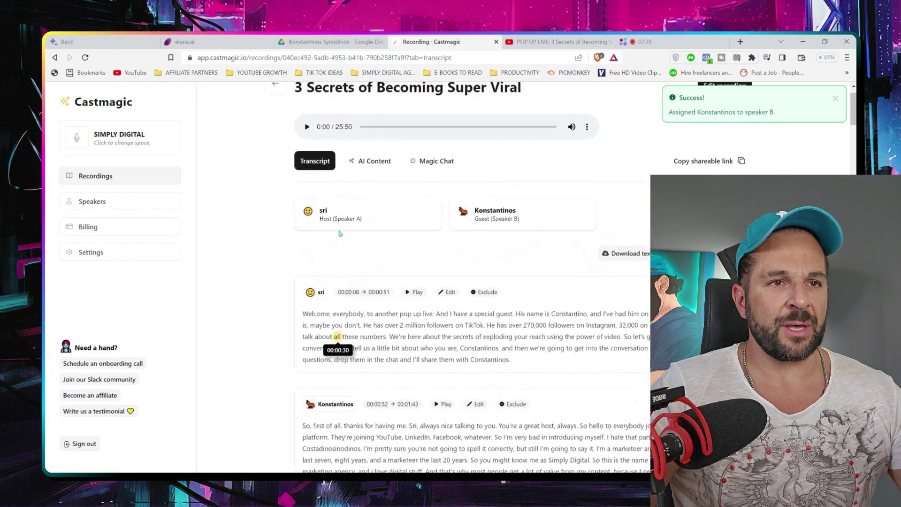
scroll(343, 234, up, 1)
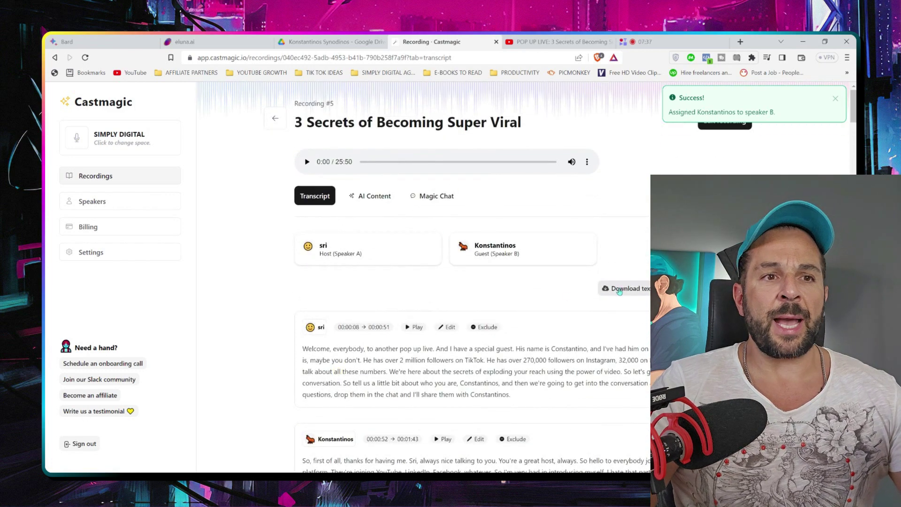
scroll(621, 293, down, 1)
scroll(621, 293, down, 1)
scroll(621, 292, down, 5)
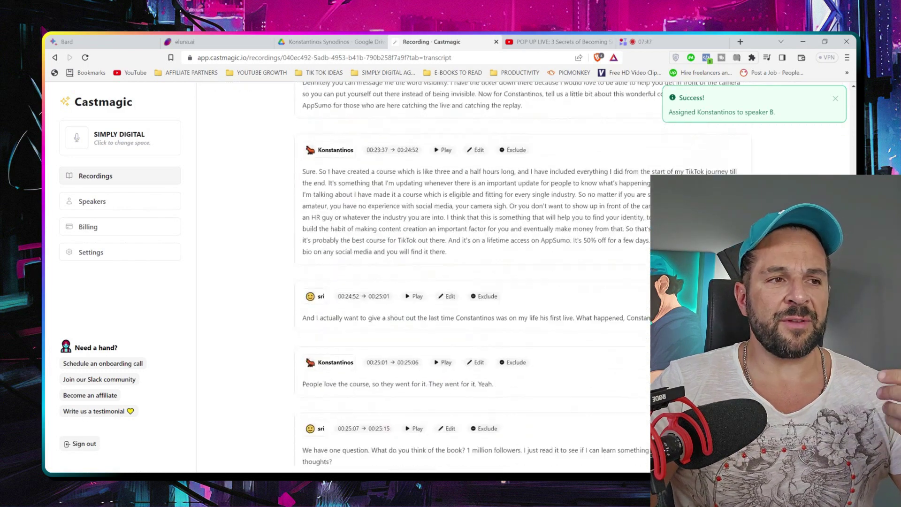
scroll(621, 293, down, 5)
scroll(621, 293, down, 5)
scroll(471, 282, up, 15)
scroll(471, 282, up, 2)
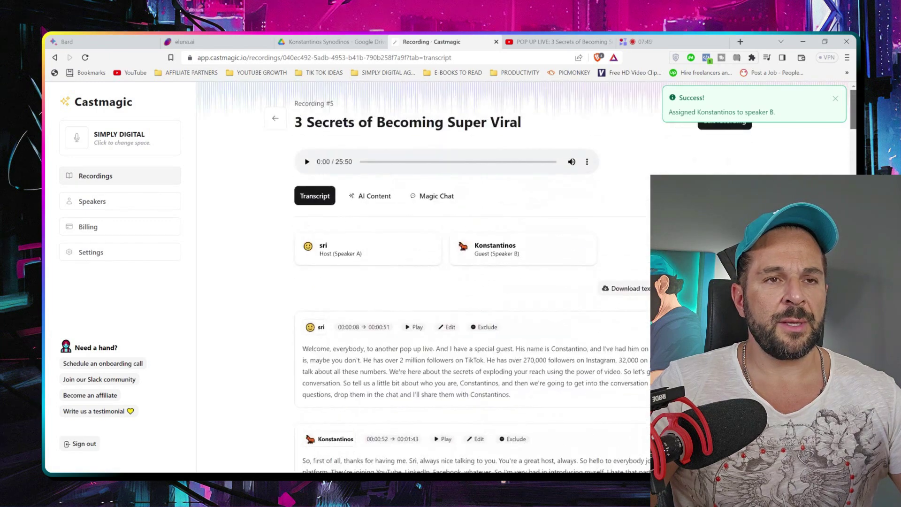
click(836, 100)
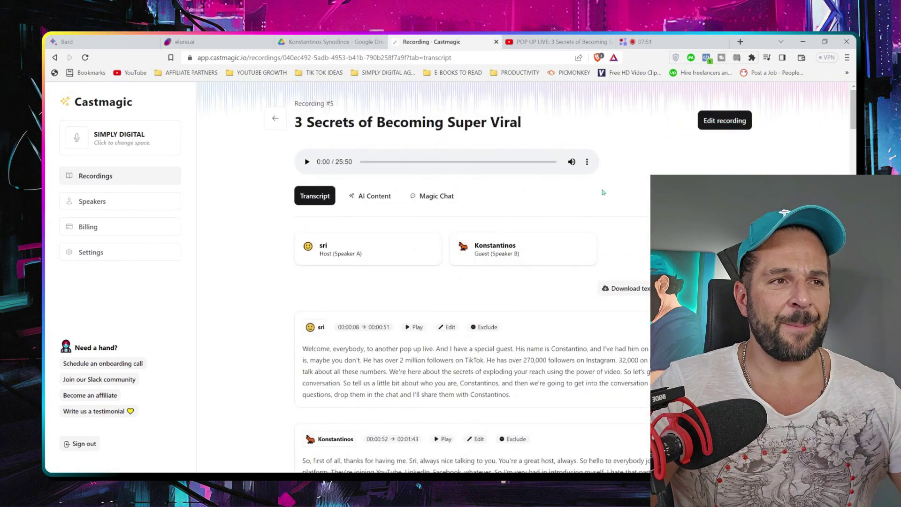
Show the recording's AI Content with titles, keywords, bio, overview, questions and clip finder
click(371, 200)
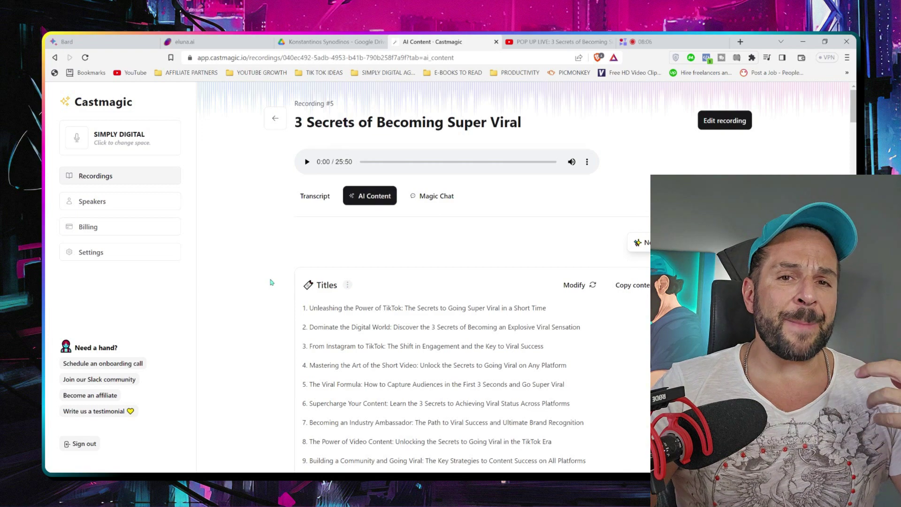
scroll(272, 280, down, 3)
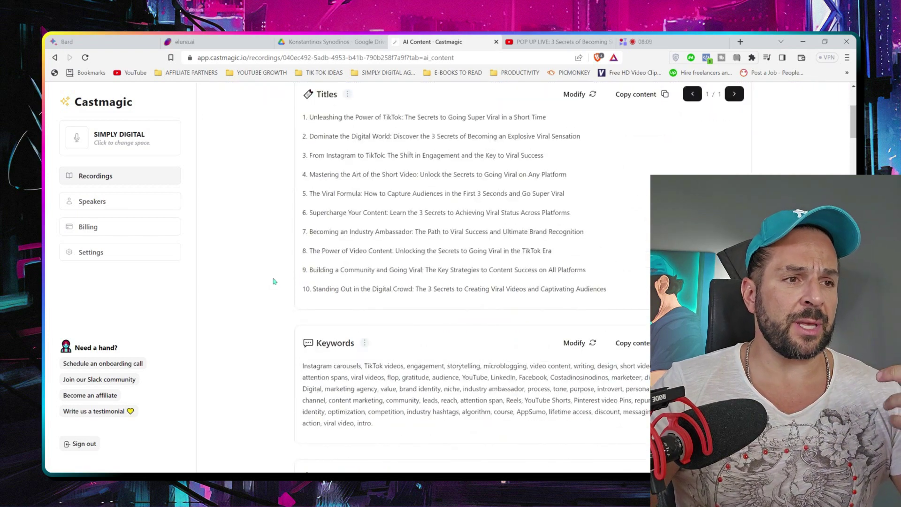
scroll(273, 280, up, 1)
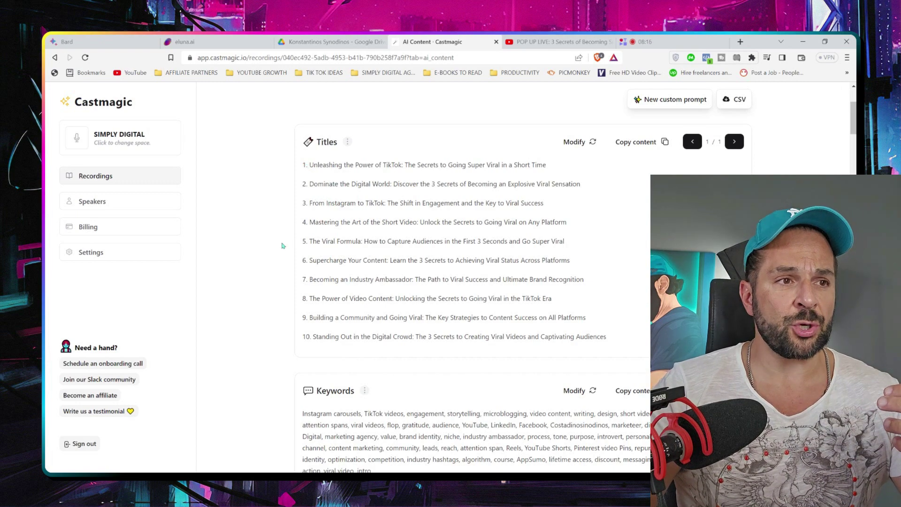
scroll(282, 245, down, 1)
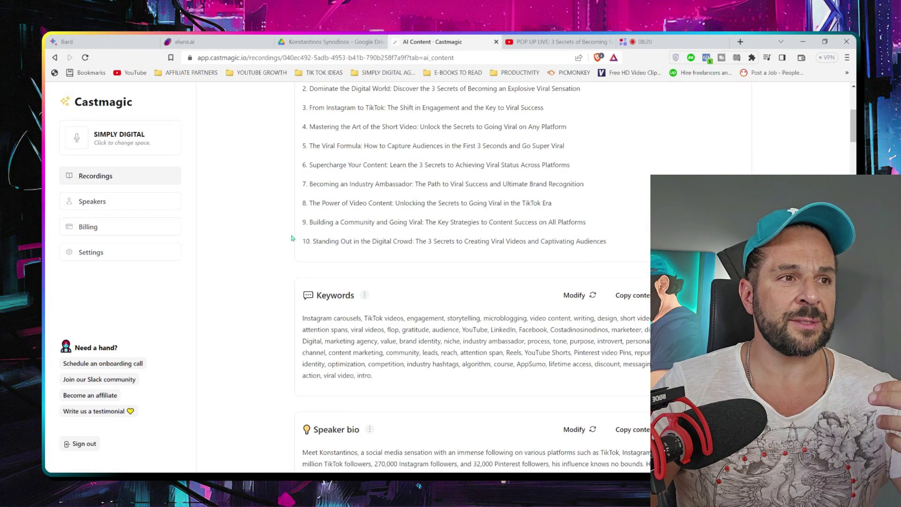
scroll(292, 238, up, 1)
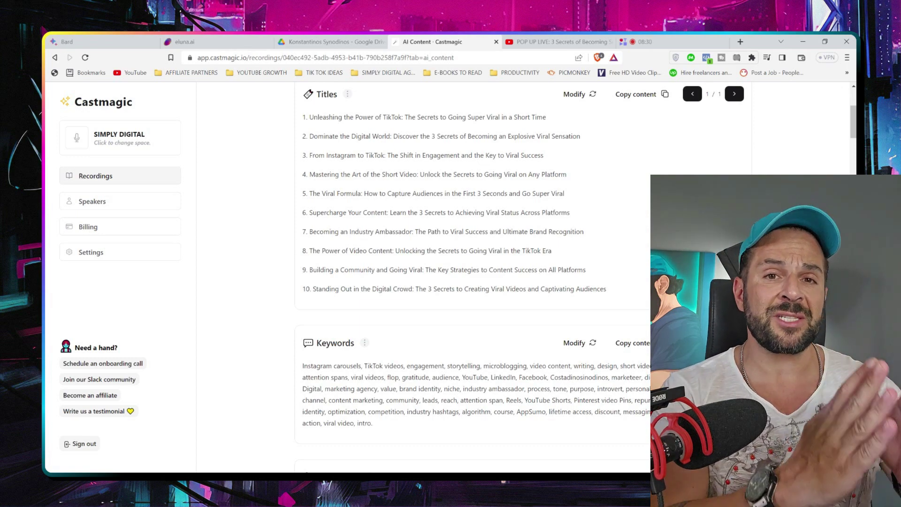
scroll(472, 282, down, 2)
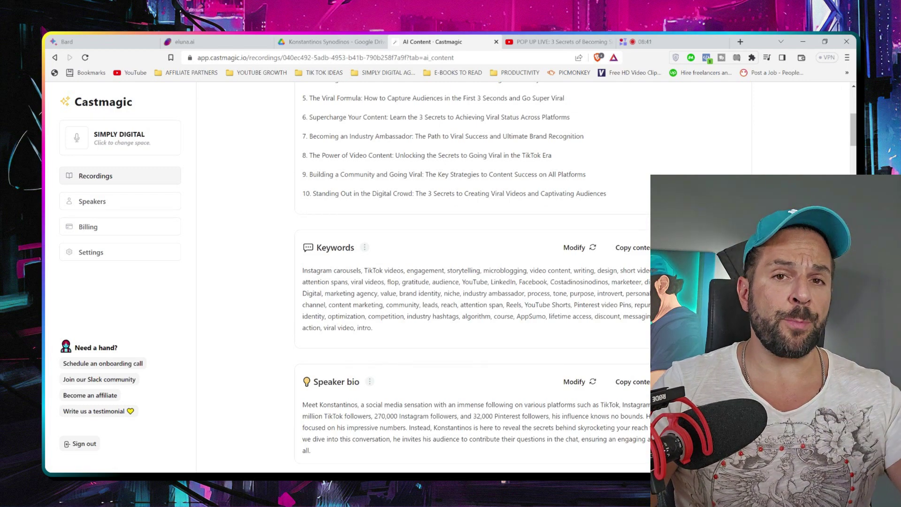
scroll(323, 266, down, 3)
scroll(333, 217, down, 3)
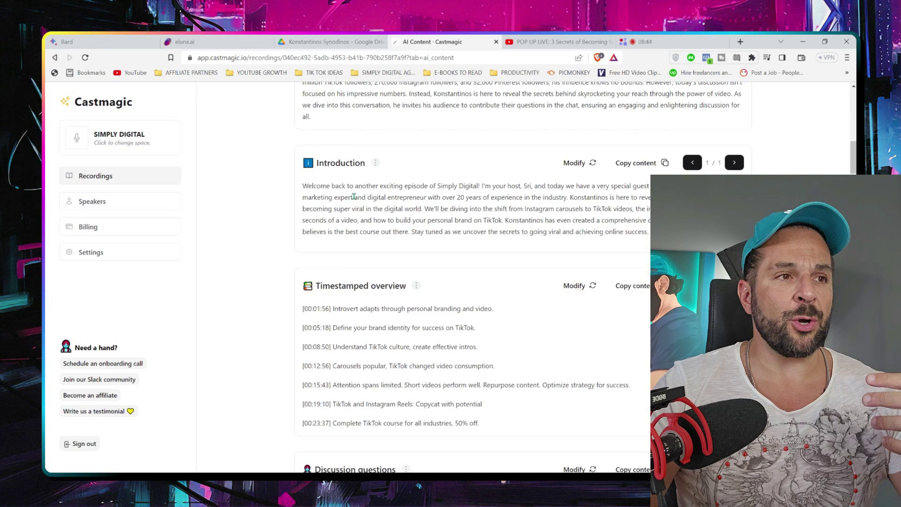
scroll(353, 197, down, 2)
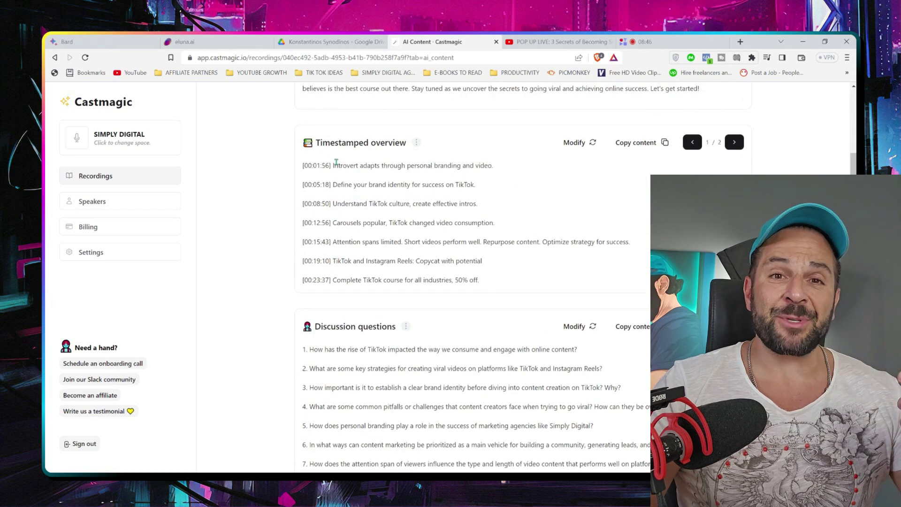
scroll(330, 197, down, 3)
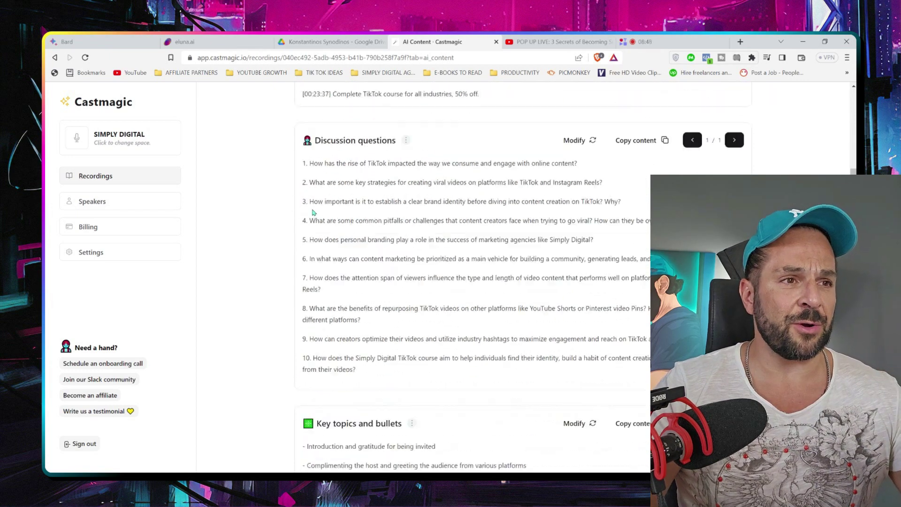
scroll(321, 204, up, 1)
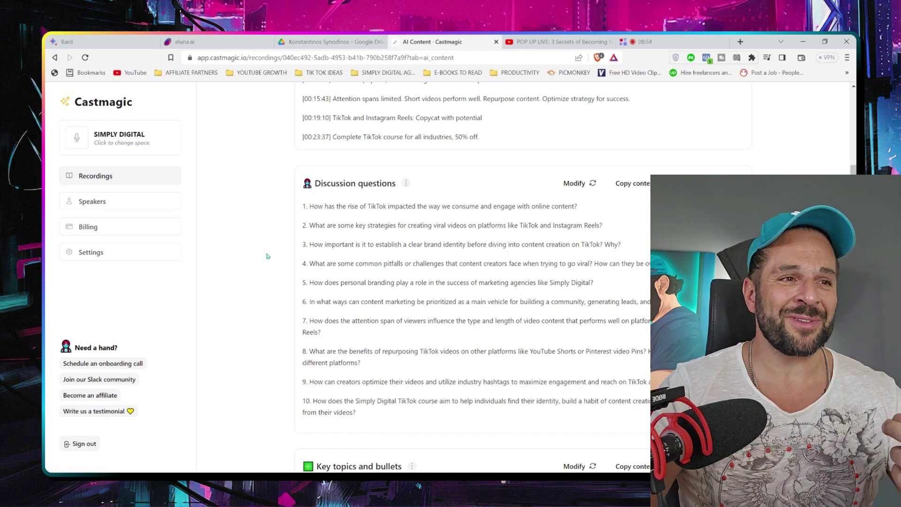
scroll(325, 205, down, 5)
scroll(325, 204, down, 1)
scroll(352, 193, down, 10)
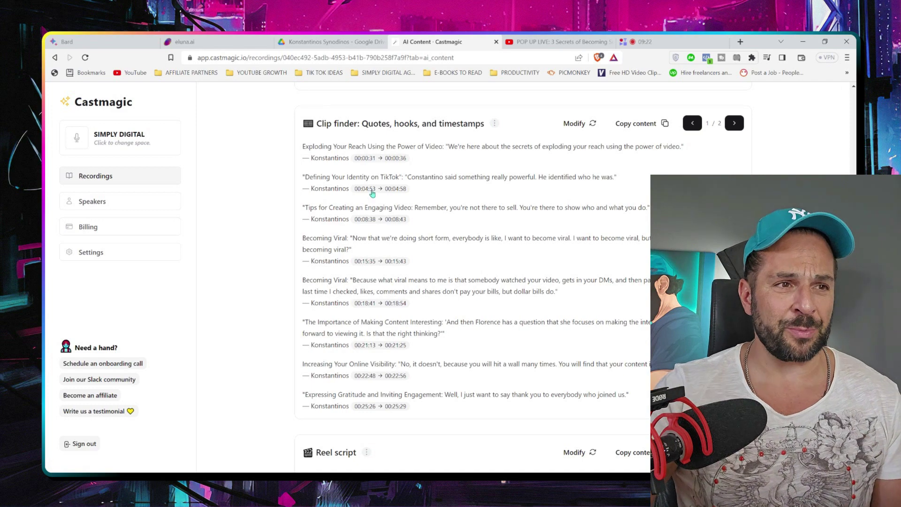
scroll(346, 244, down, 4)
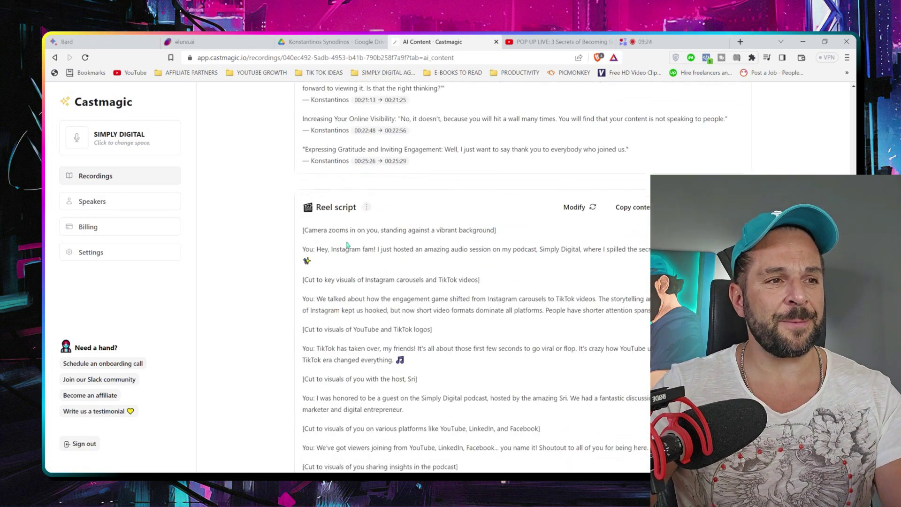
scroll(346, 245, down, 1)
scroll(379, 221, down, 1)
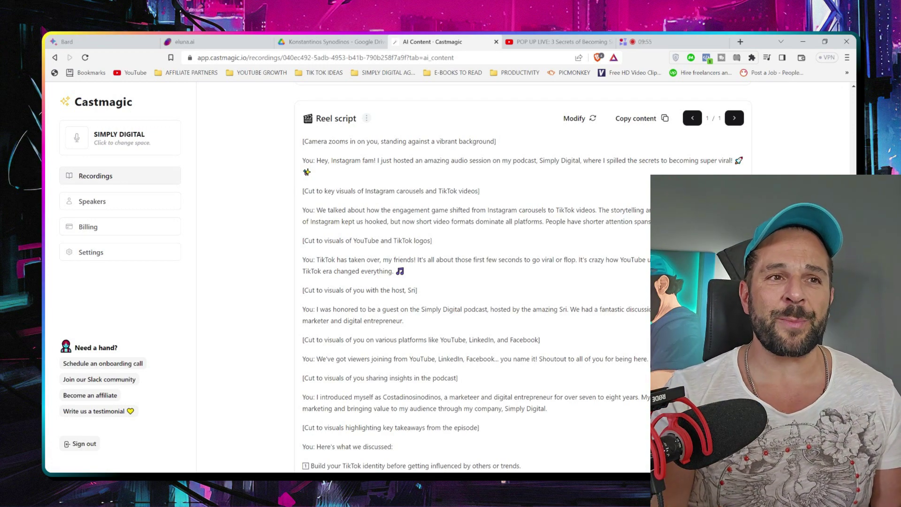
scroll(365, 233, down, 4)
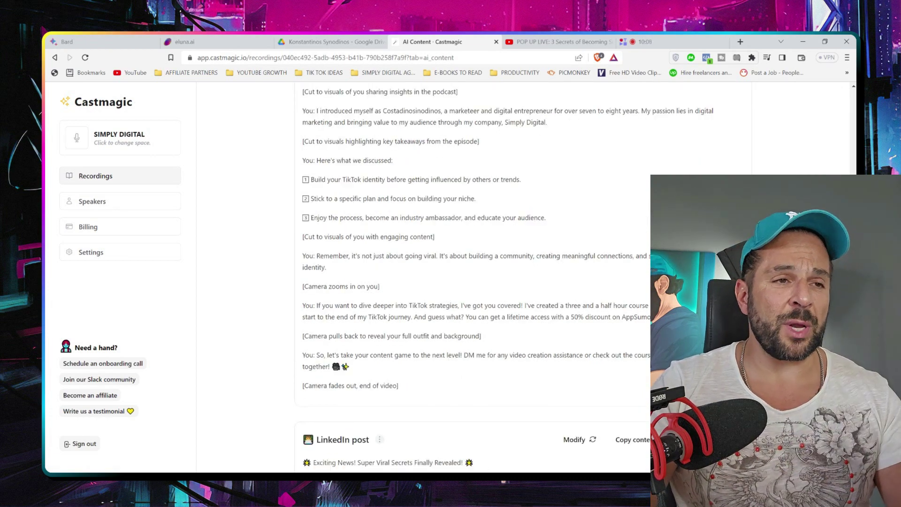
scroll(293, 213, down, 2)
scroll(293, 213, down, 2)
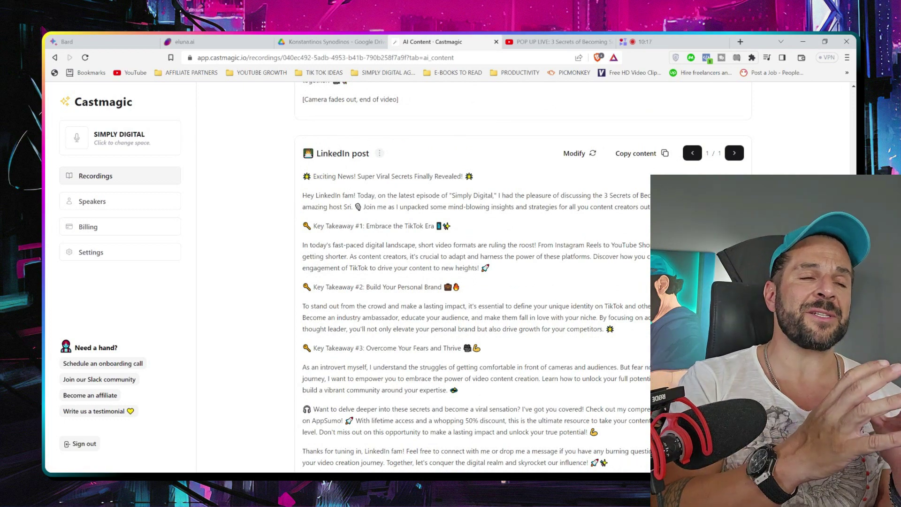
scroll(302, 209, down, 3)
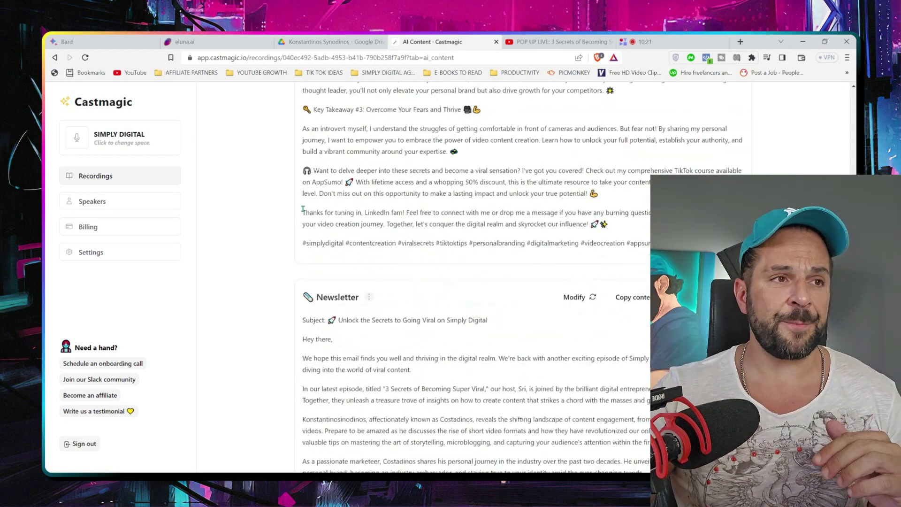
scroll(303, 209, down, 1)
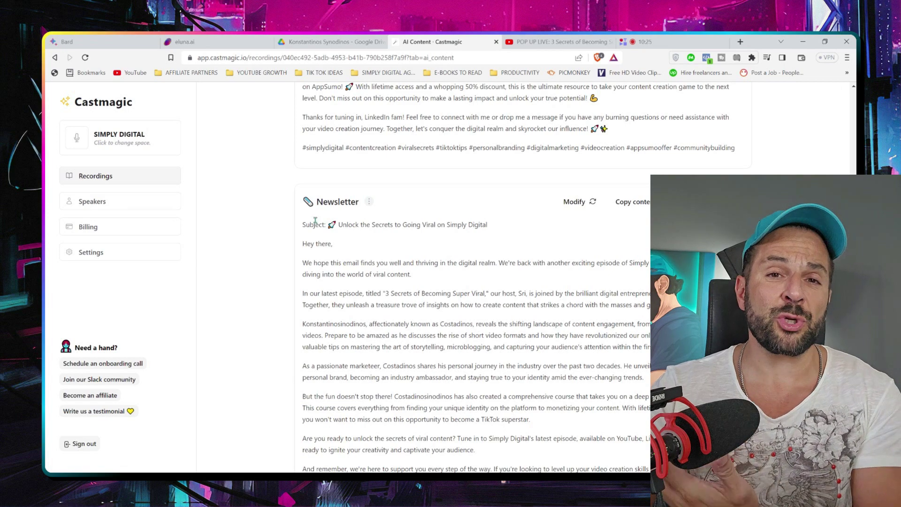
scroll(314, 221, down, 4)
scroll(357, 227, up, 3)
scroll(361, 236, down, 1)
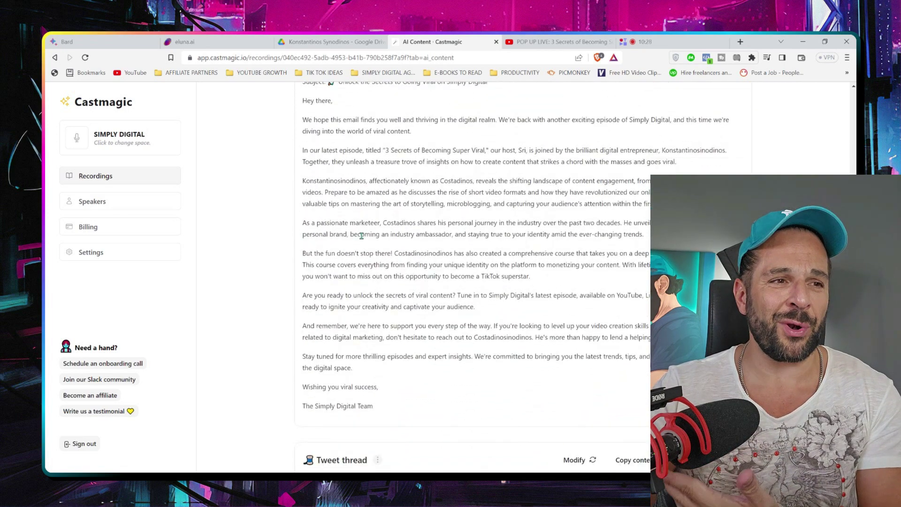
scroll(361, 235, down, 1)
scroll(363, 239, down, 2)
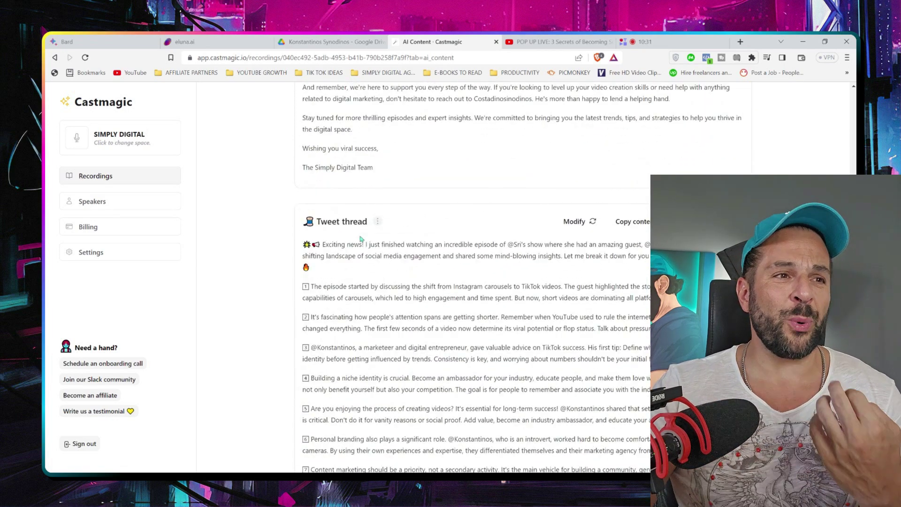
scroll(360, 239, down, 2)
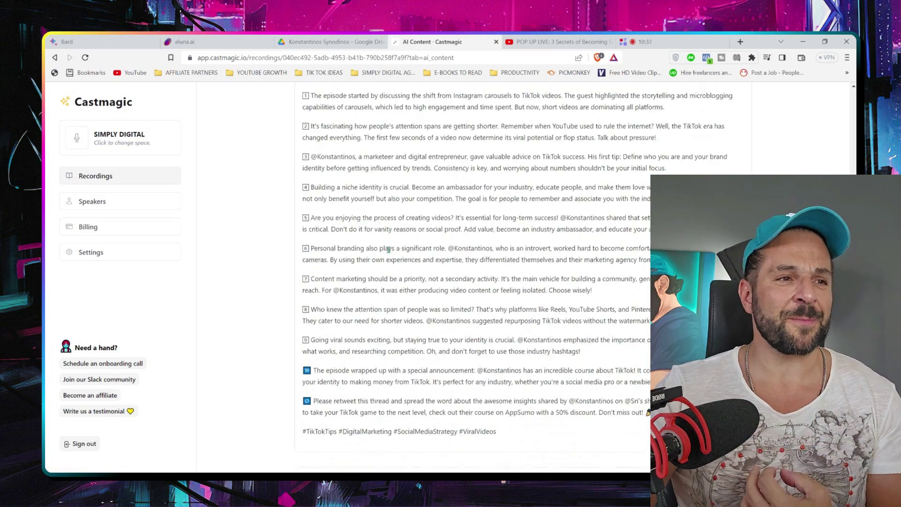
scroll(388, 250, down, 2)
scroll(281, 255, down, 2)
scroll(290, 243, down, 1)
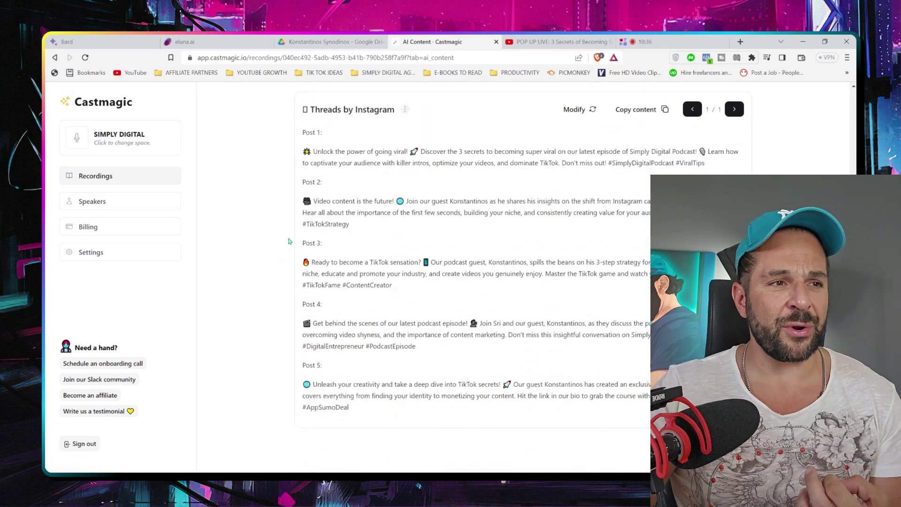
scroll(288, 242, up, 3)
scroll(288, 242, up, 10)
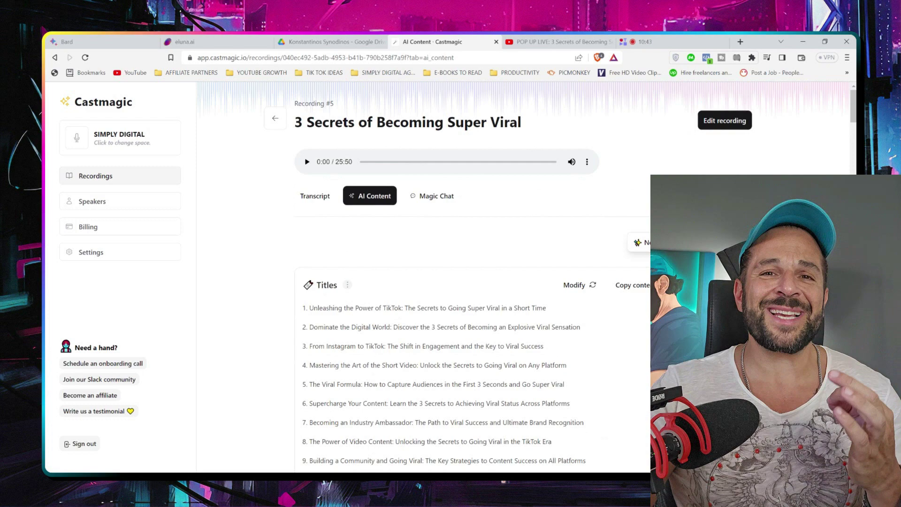
click(595, 295)
scroll(596, 296, down, 1)
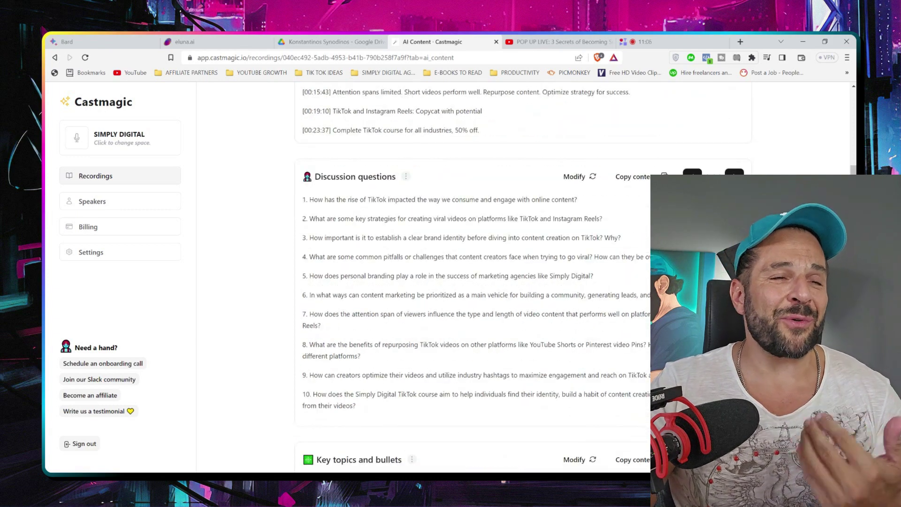
scroll(471, 281, up, 3)
scroll(472, 281, up, 10)
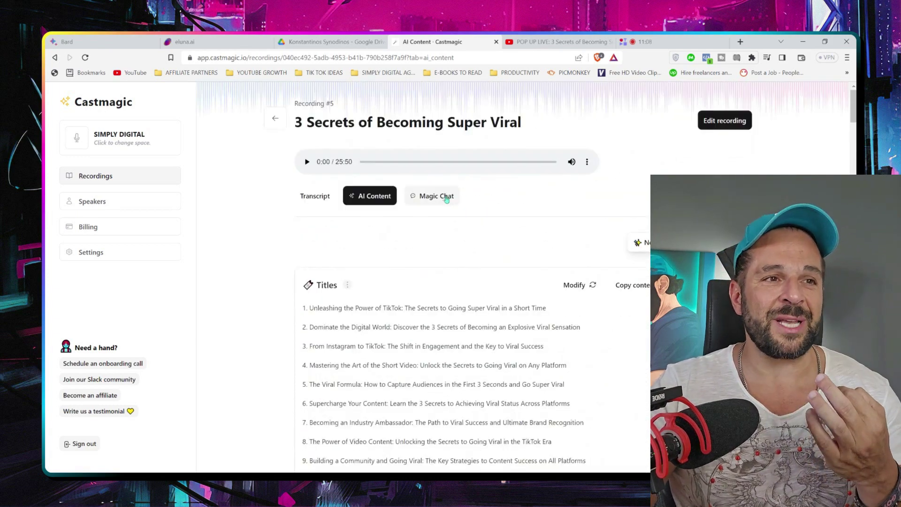
Send Magic Chat the example prompt completed as a 600 word blog post on 3 ways to go viral
click(437, 196)
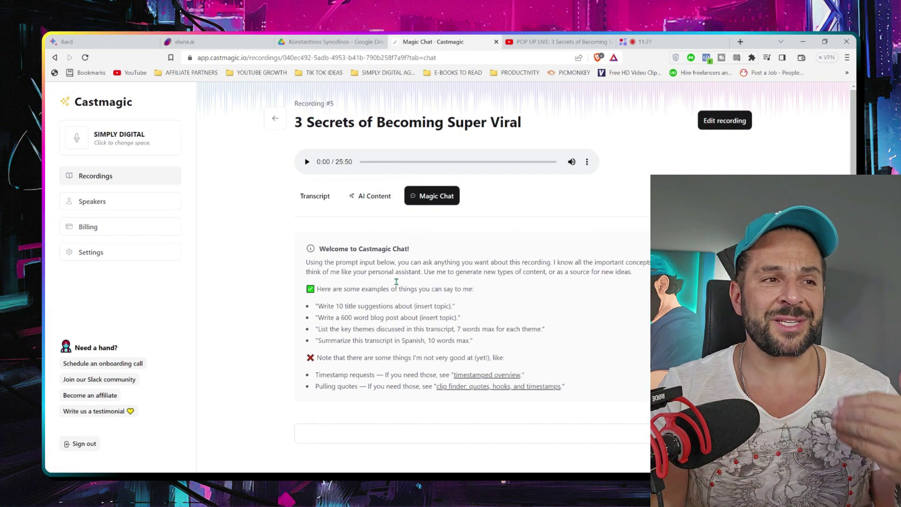
drag(316, 317, 401, 318)
click(354, 437)
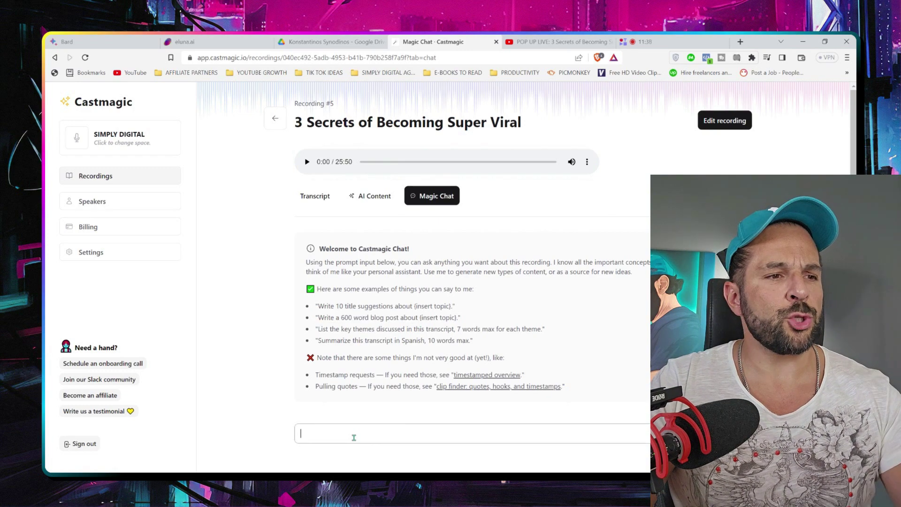
text("Write a 600 word blog post about)
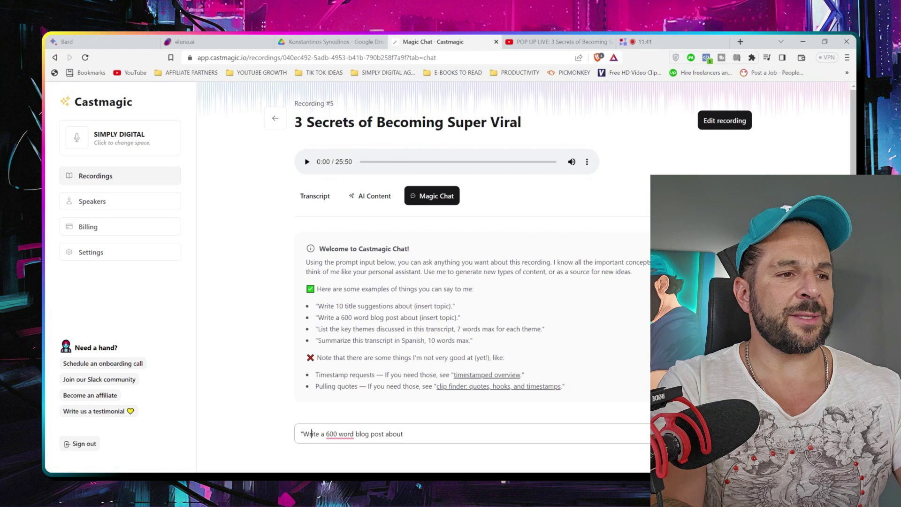
key(BackSpace)
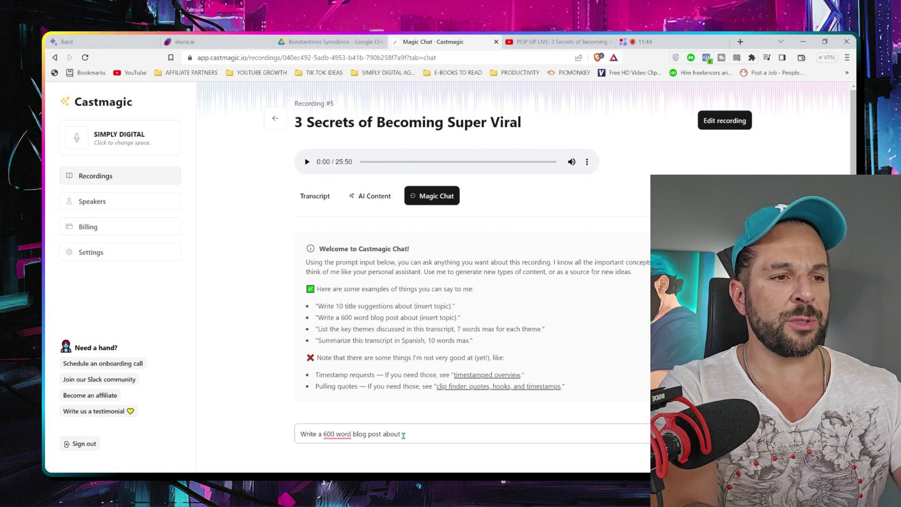
text( the)
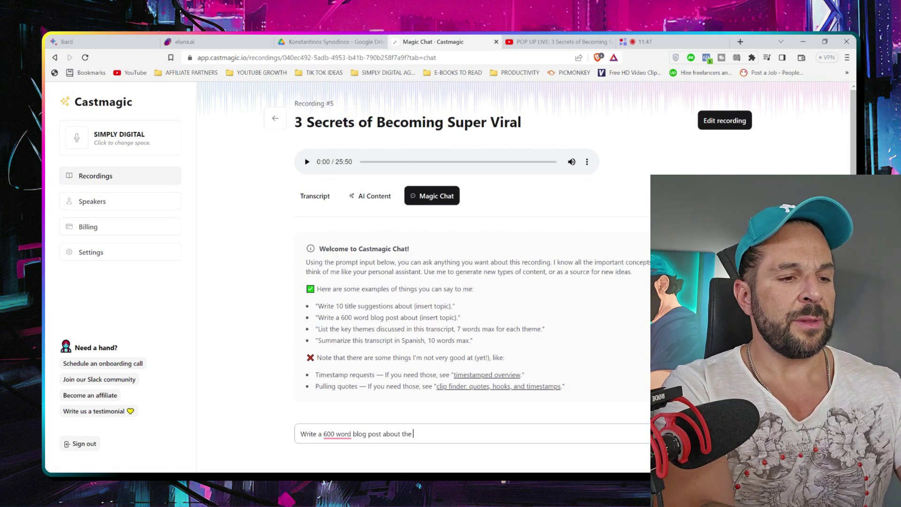
text( 3 ways to become viral on social media)
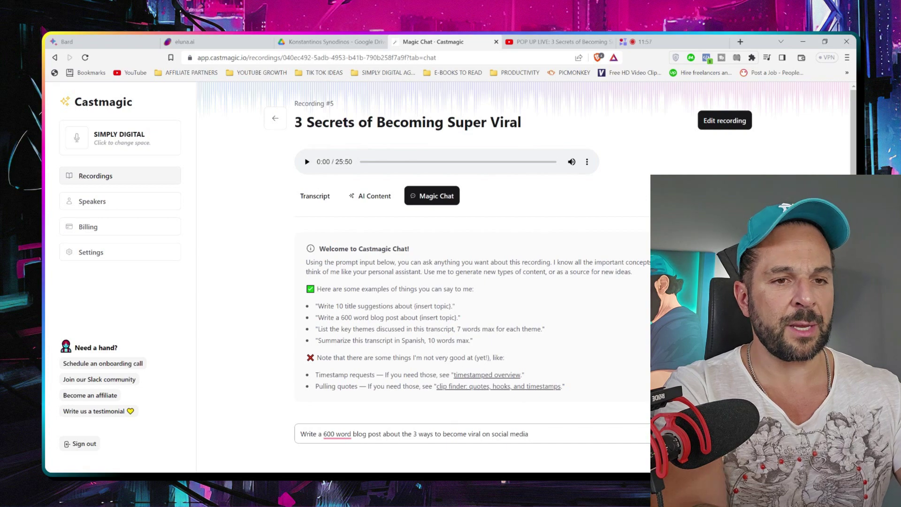
key(Return)
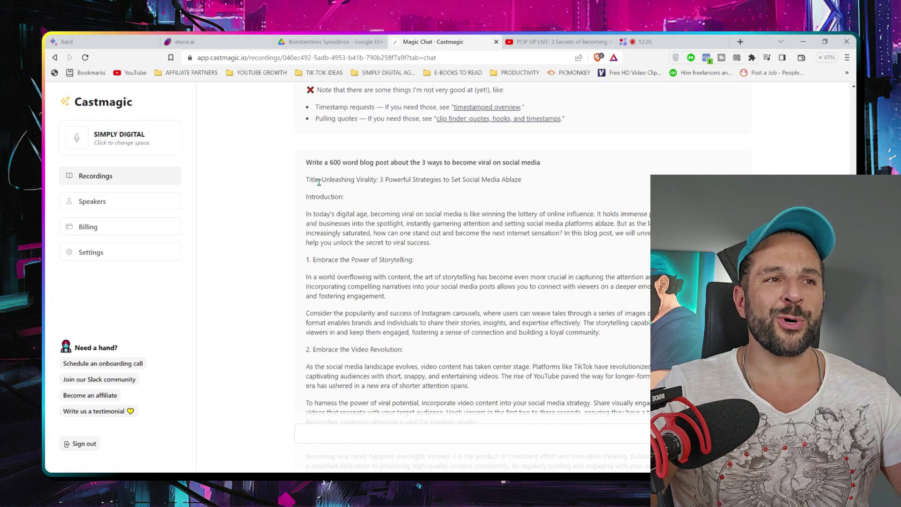
scroll(319, 182, down, 1)
scroll(329, 219, down, 2)
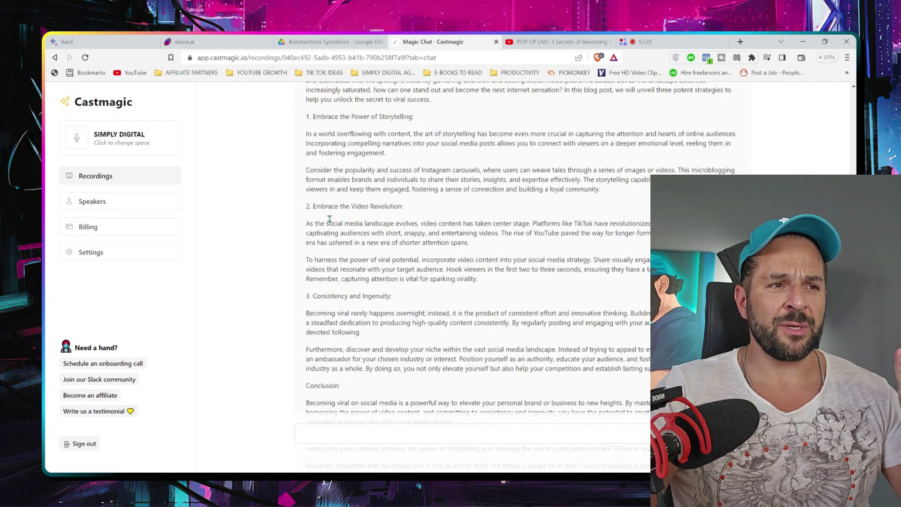
scroll(338, 167, down, 2)
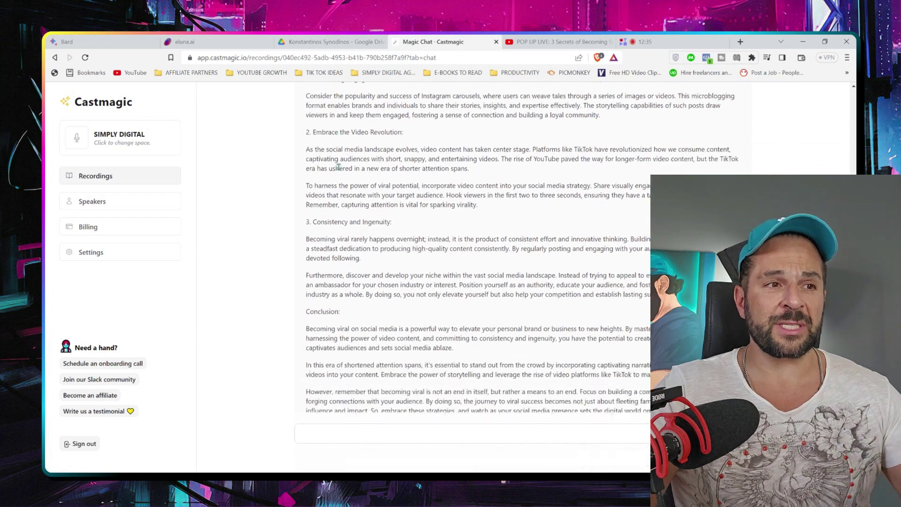
scroll(339, 264, down, 1)
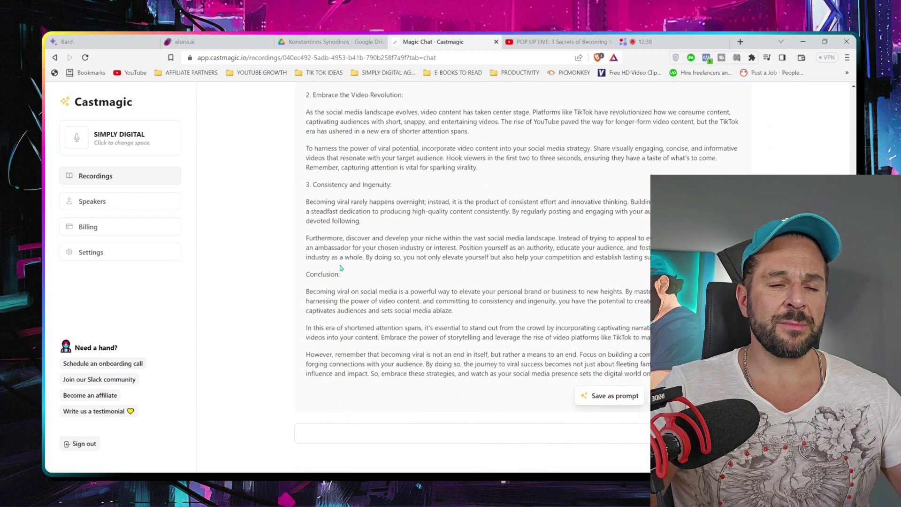